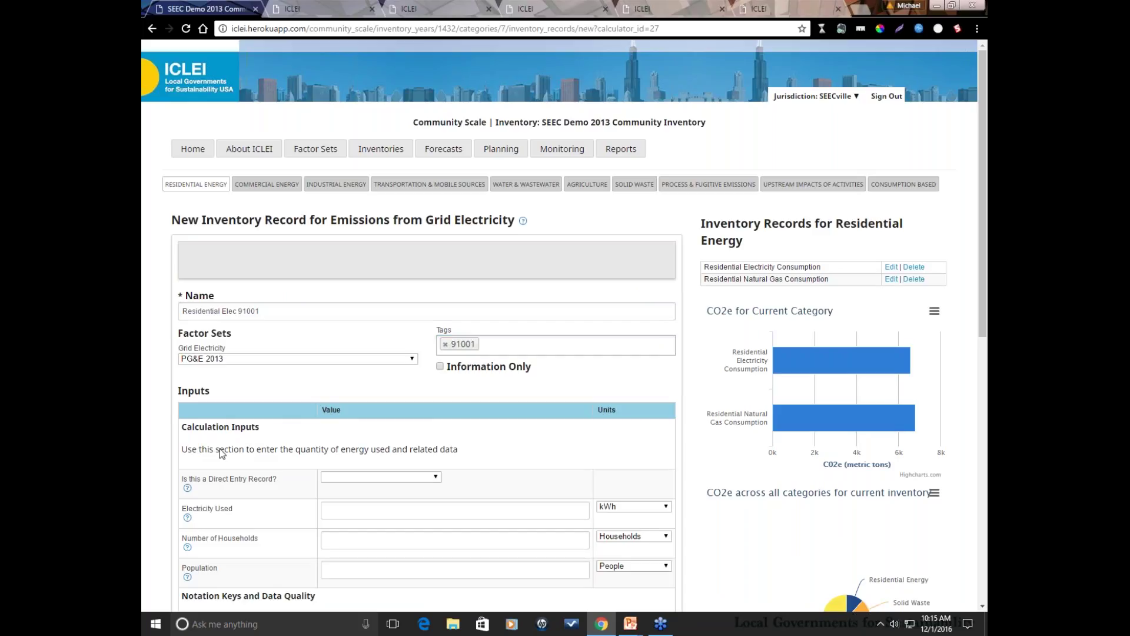
Enter 4550000 kWh of electricity used and 11500 households in the Residential Elec 91001 record.
scroll(221, 453, "down", 3)
left_click(358, 328)
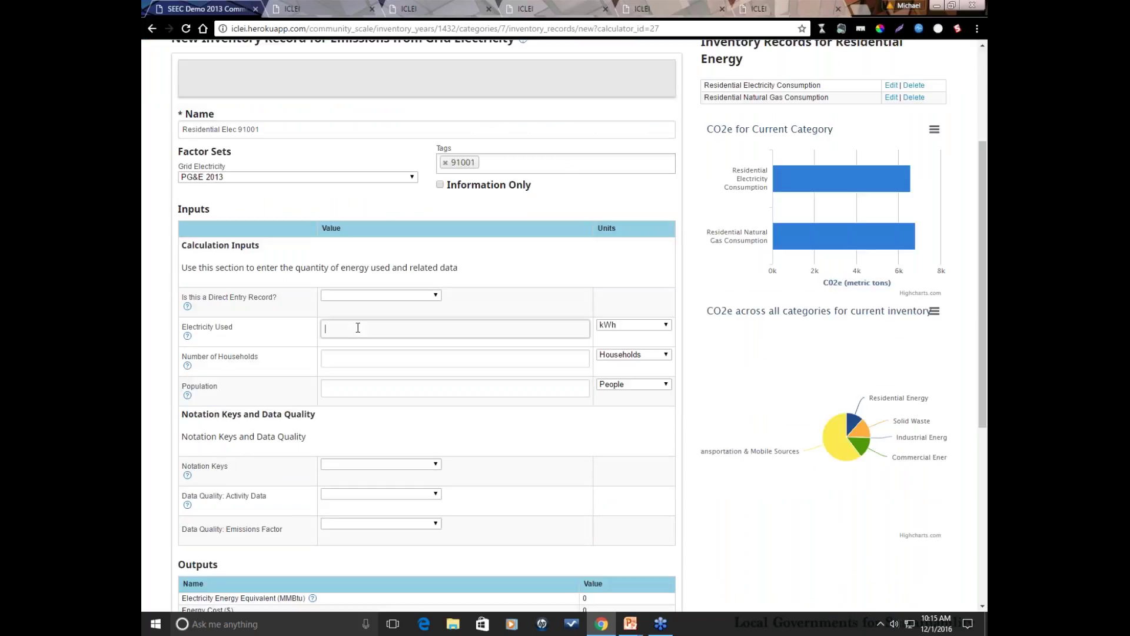
type("455")
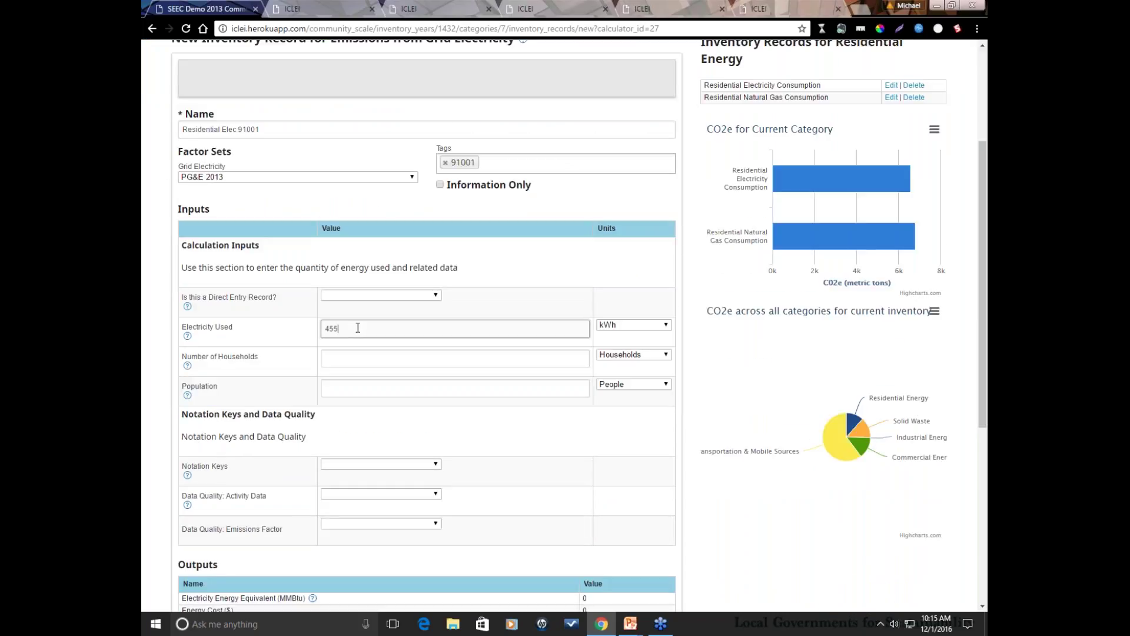
type("0000")
left_click(358, 364)
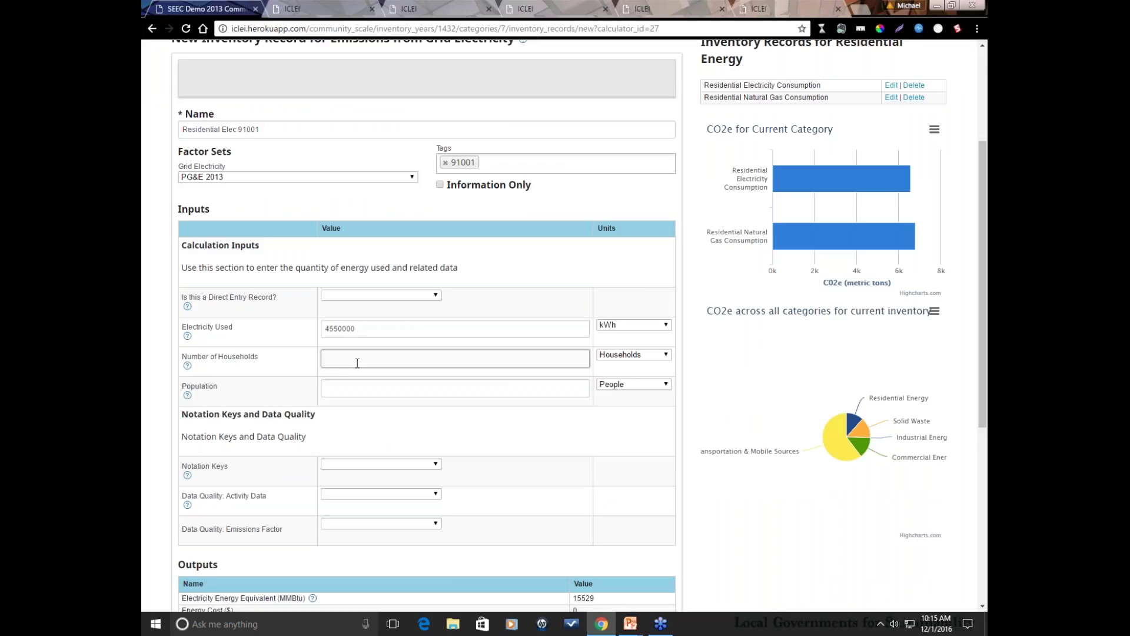
type("11500")
left_click(264, 414)
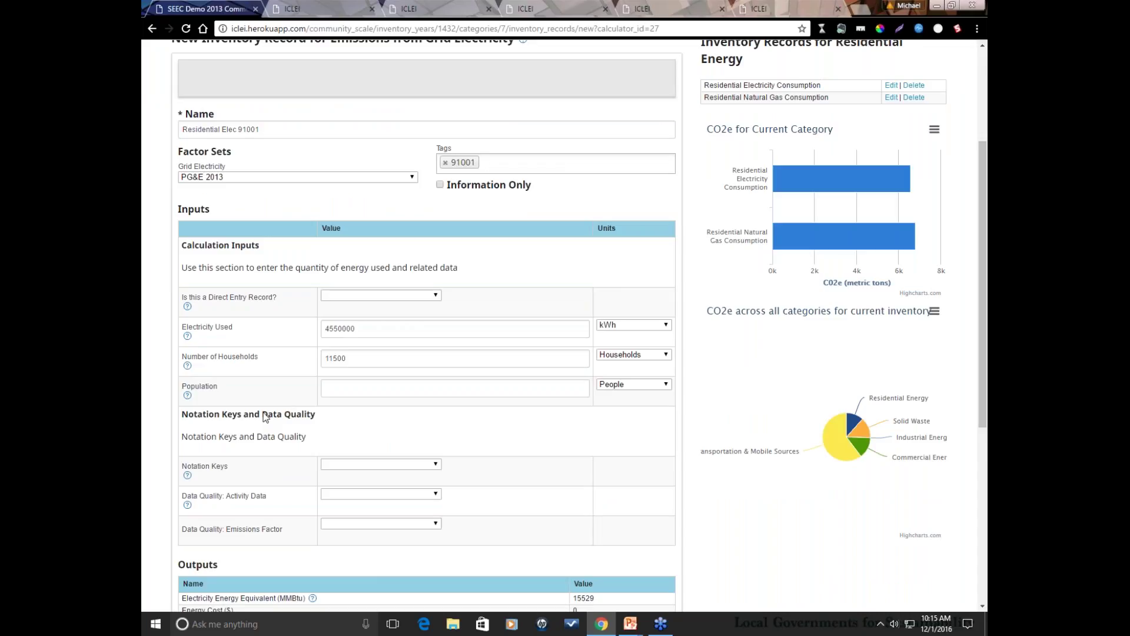
Review the calculated outputs and save the Residential Elec 91001 inventory record.
scroll(266, 417, "down", 5)
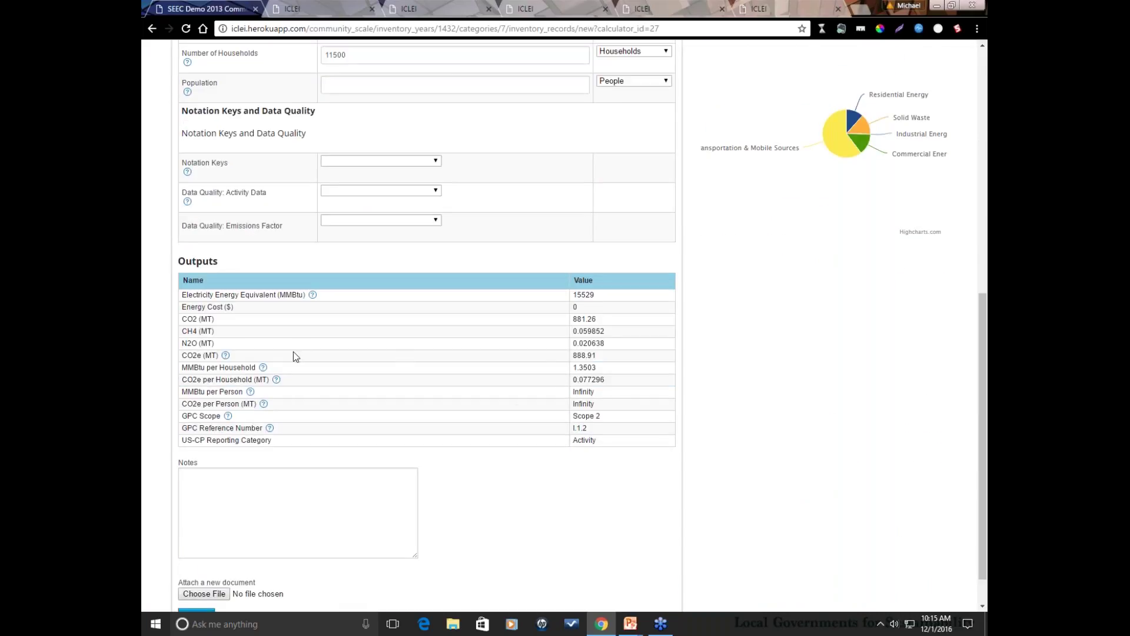
scroll(293, 355, "down", 1)
left_click(195, 574)
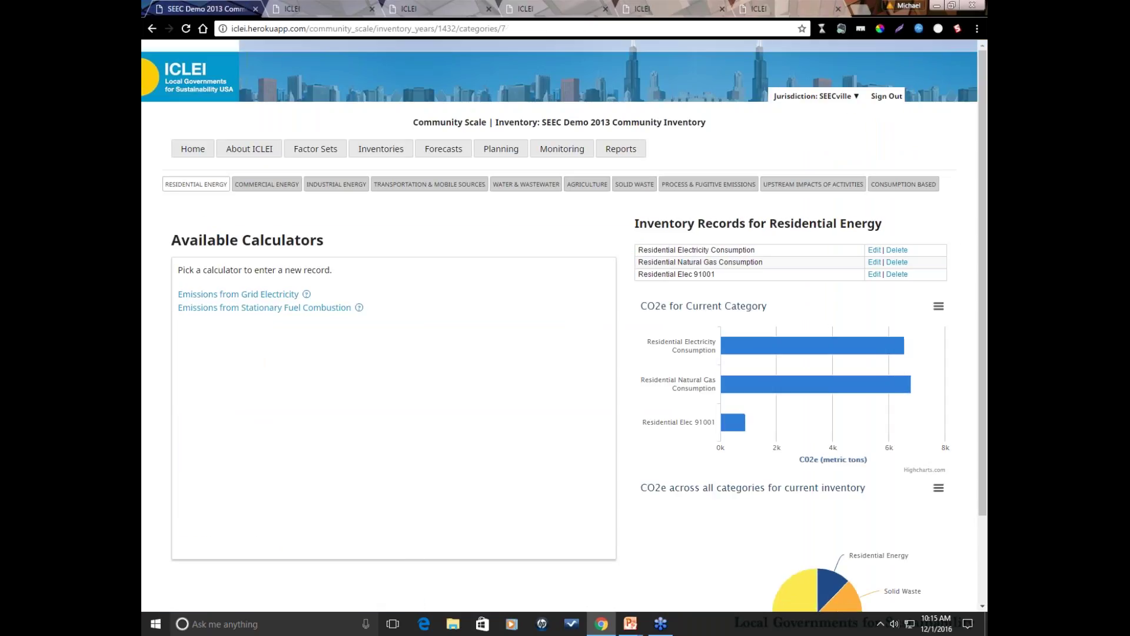
mouse_move(713, 432)
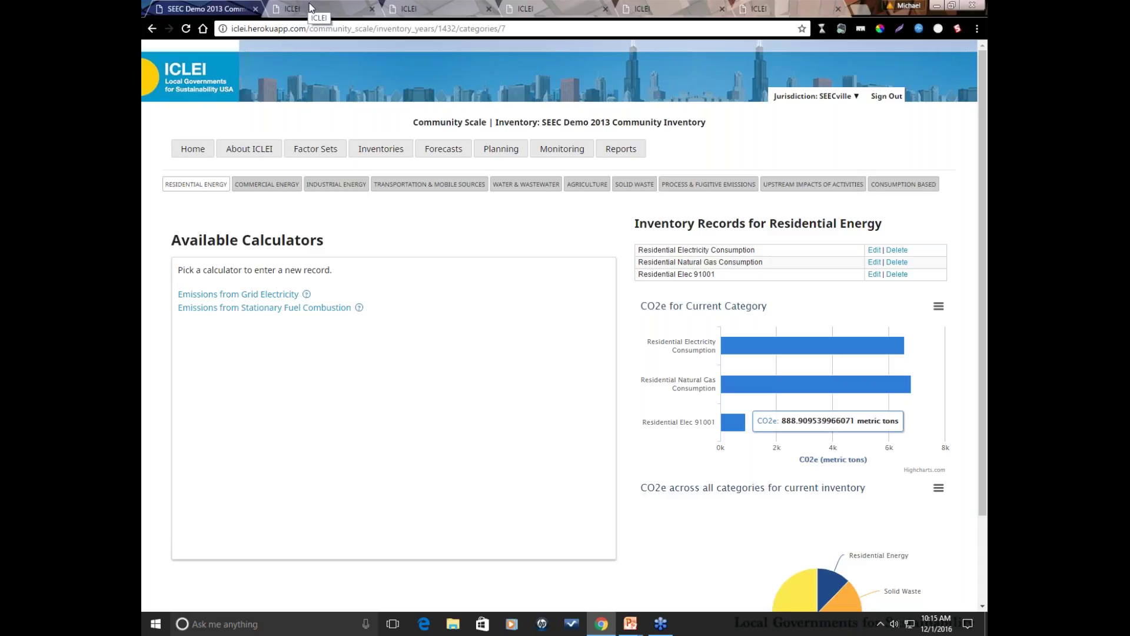
Switch to the community-scale reports page and view the Indicator Report.
left_click(310, 7)
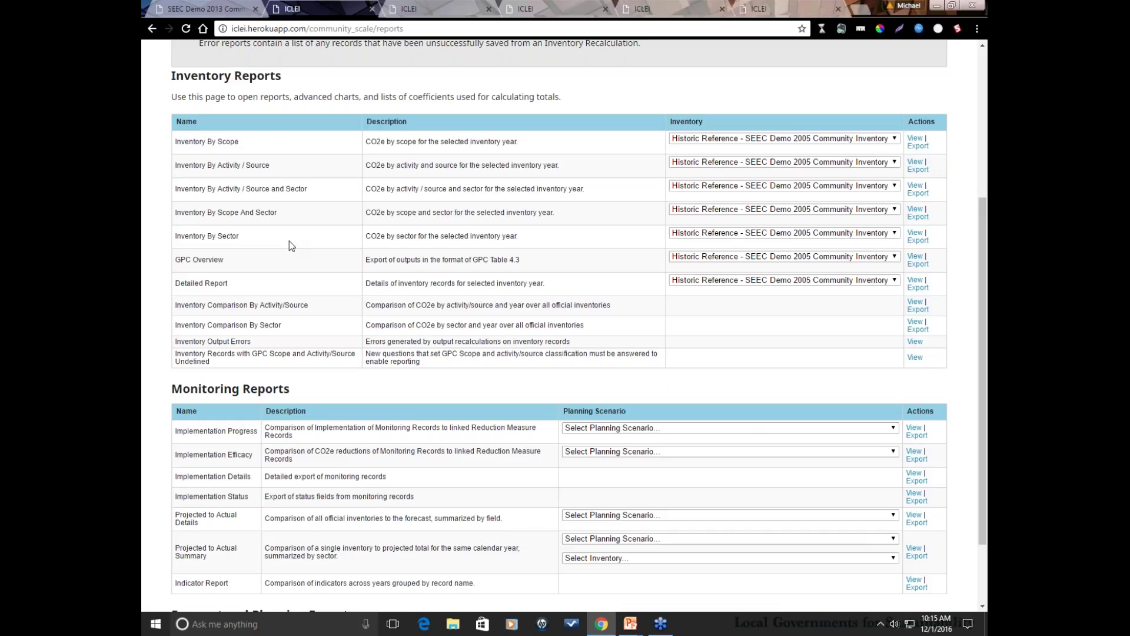
scroll(288, 242, "down", 3)
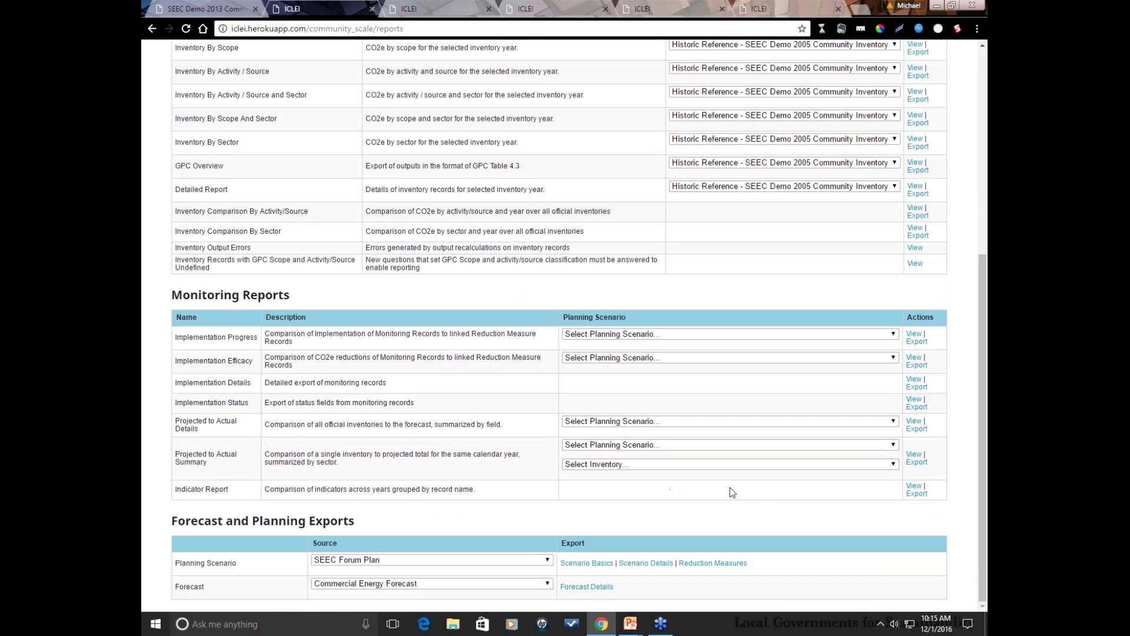
left_click(913, 487)
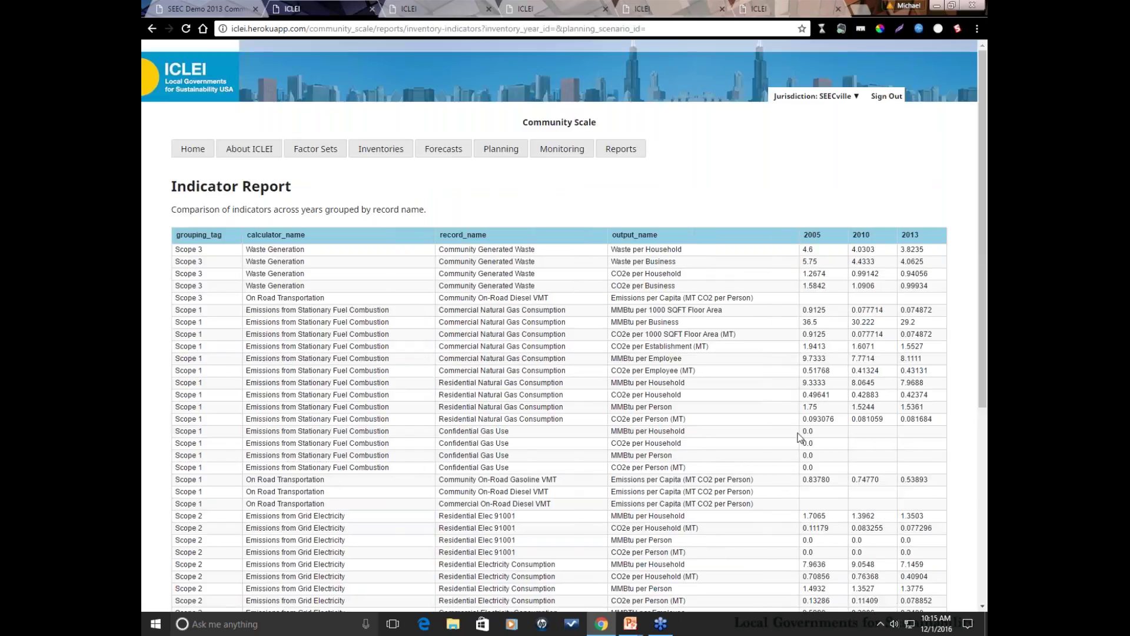
Examine the per-household energy and CO2e indicators for Residential Elec 91001 across the 2005, 2010 and 2013 inventories.
scroll(866, 178, "down", 1)
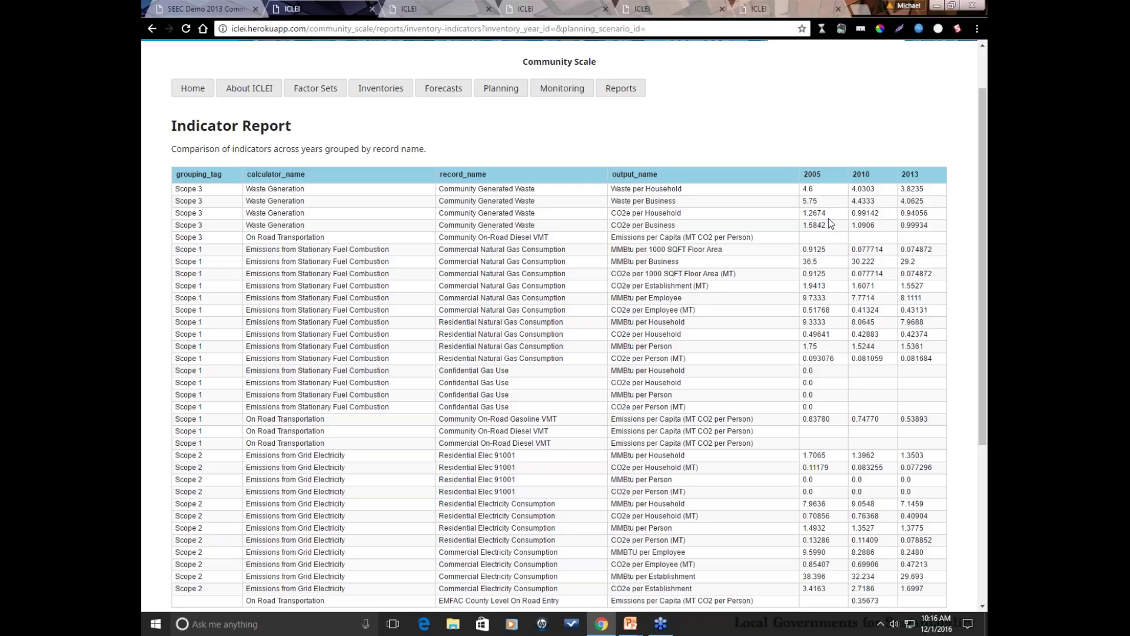
scroll(828, 218, "down", 1)
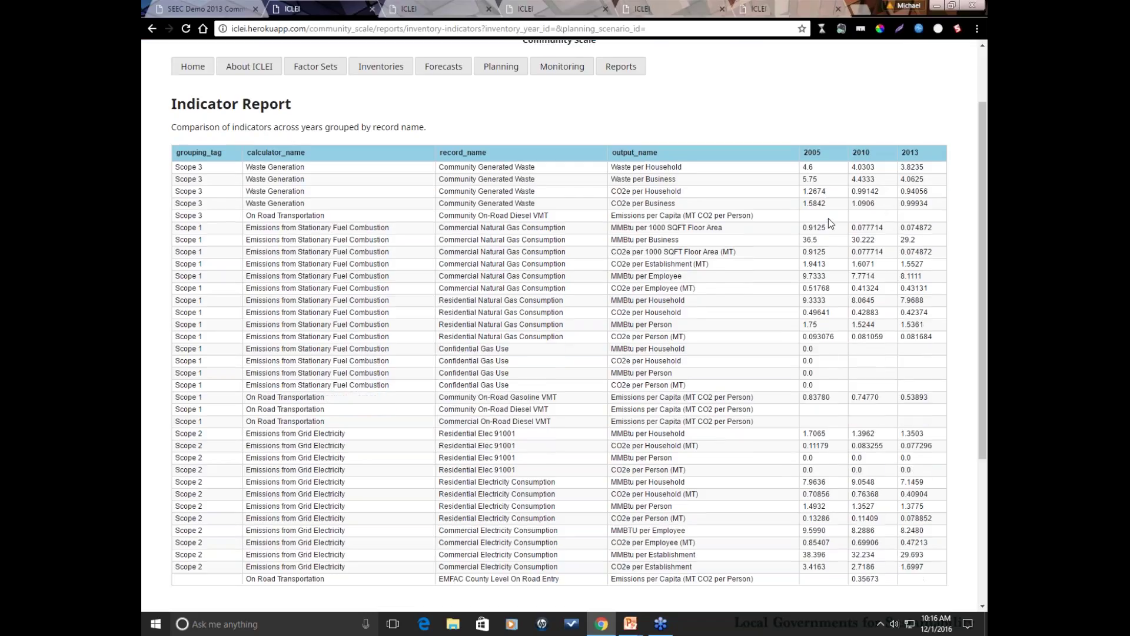
scroll(829, 218, "down", 2)
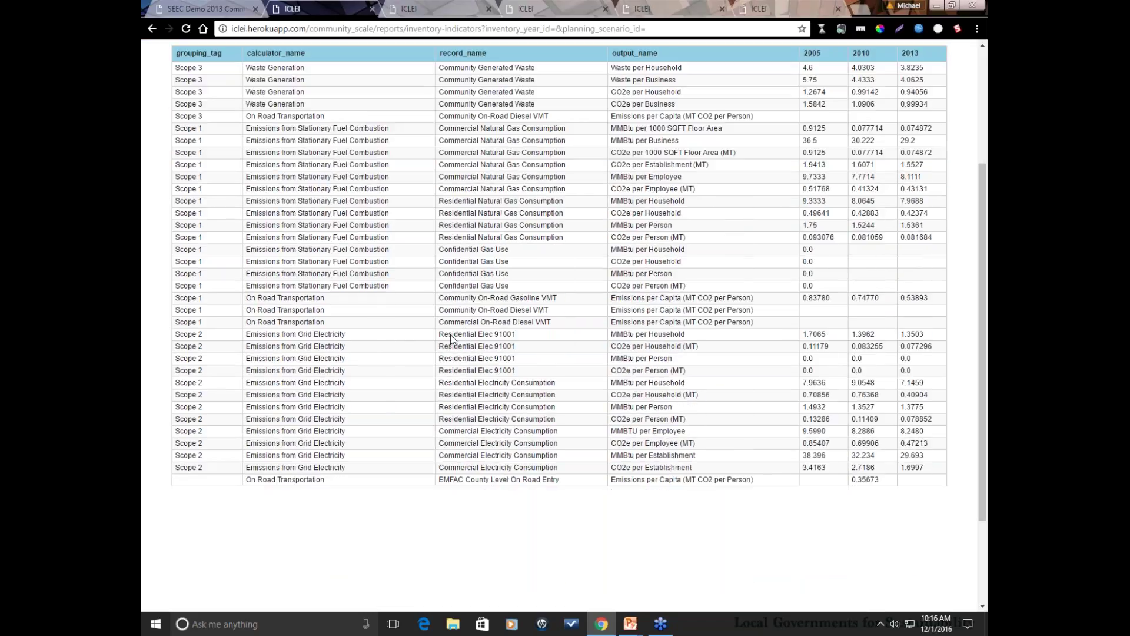
left_click_drag(444, 334, 938, 353)
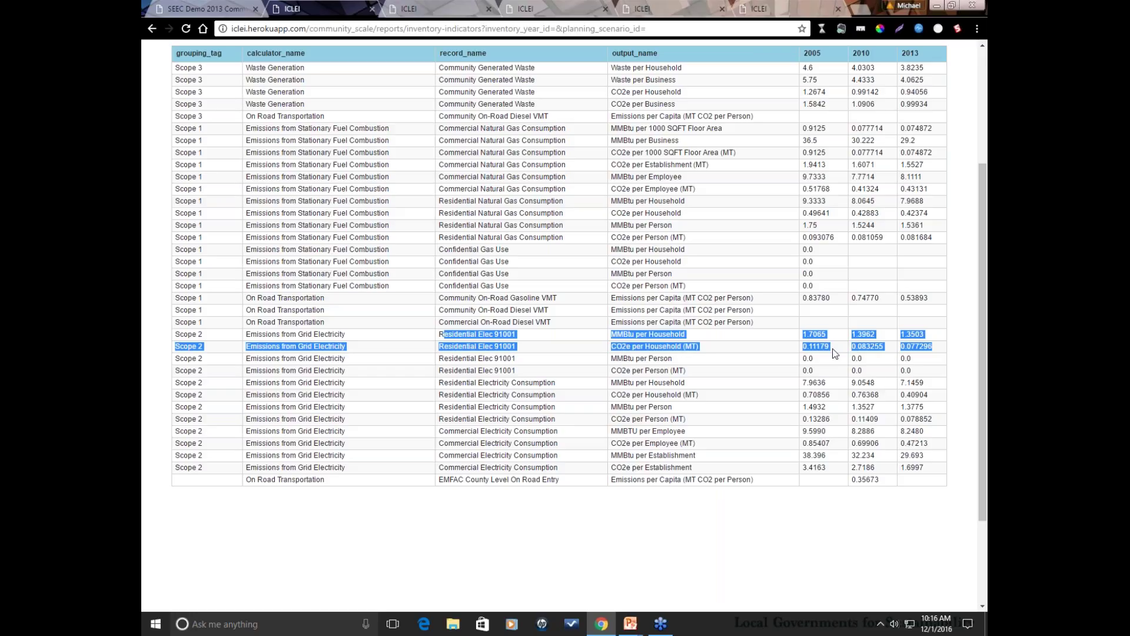
left_click(646, 398)
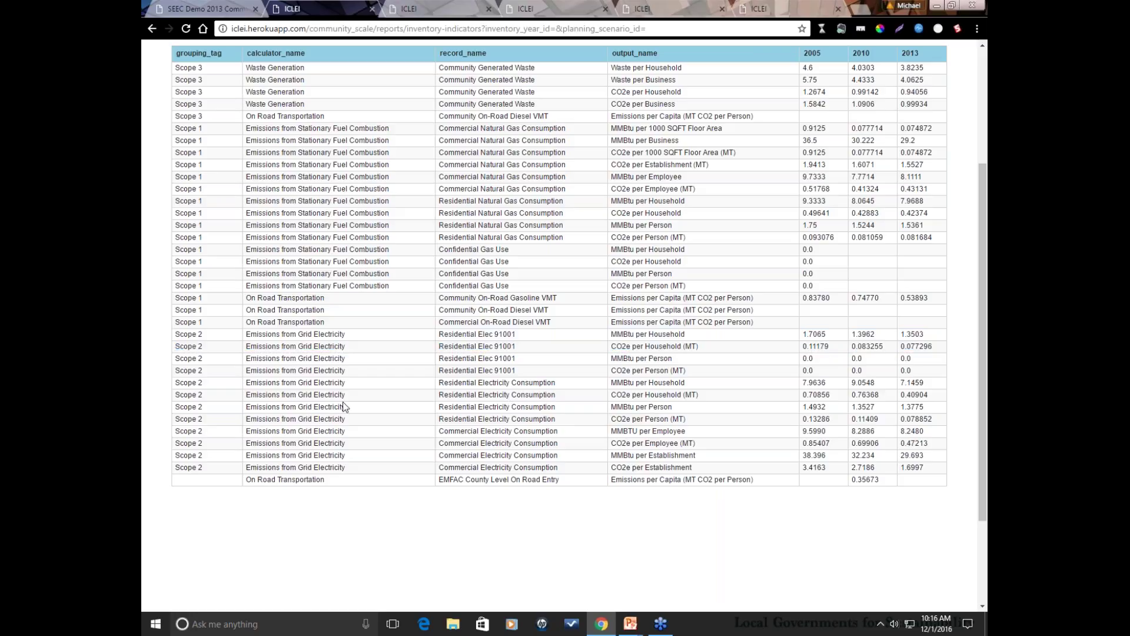
scroll(344, 406, "up", 3)
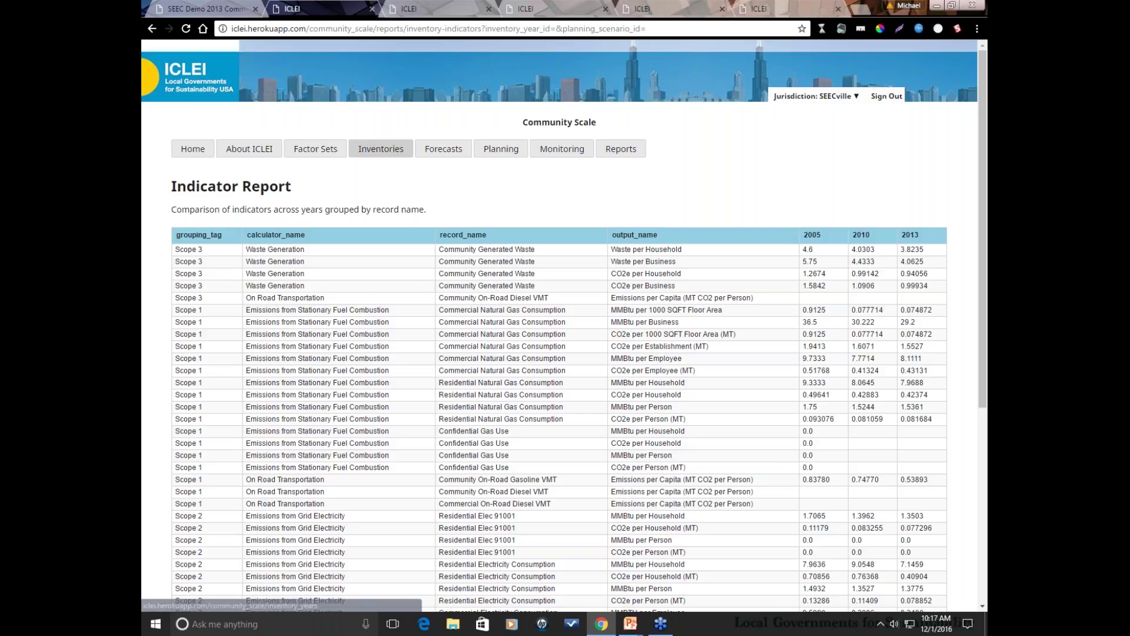
View the Residential Energy forecast chart and the planning scenario's projected CO2e reductions.
left_click(417, 11)
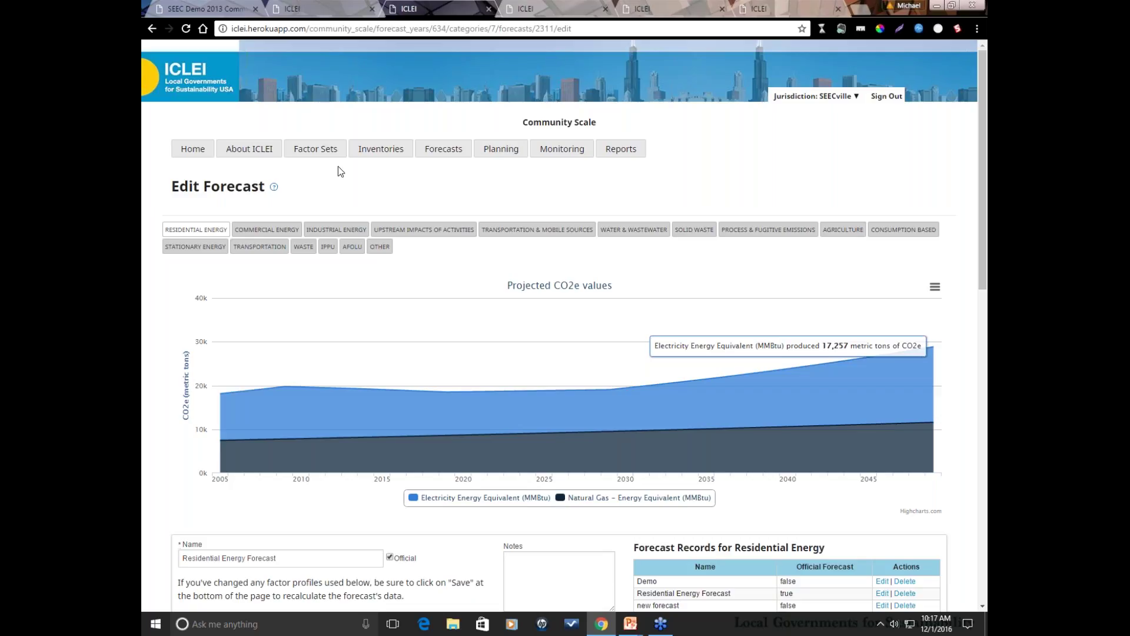
left_click(556, 8)
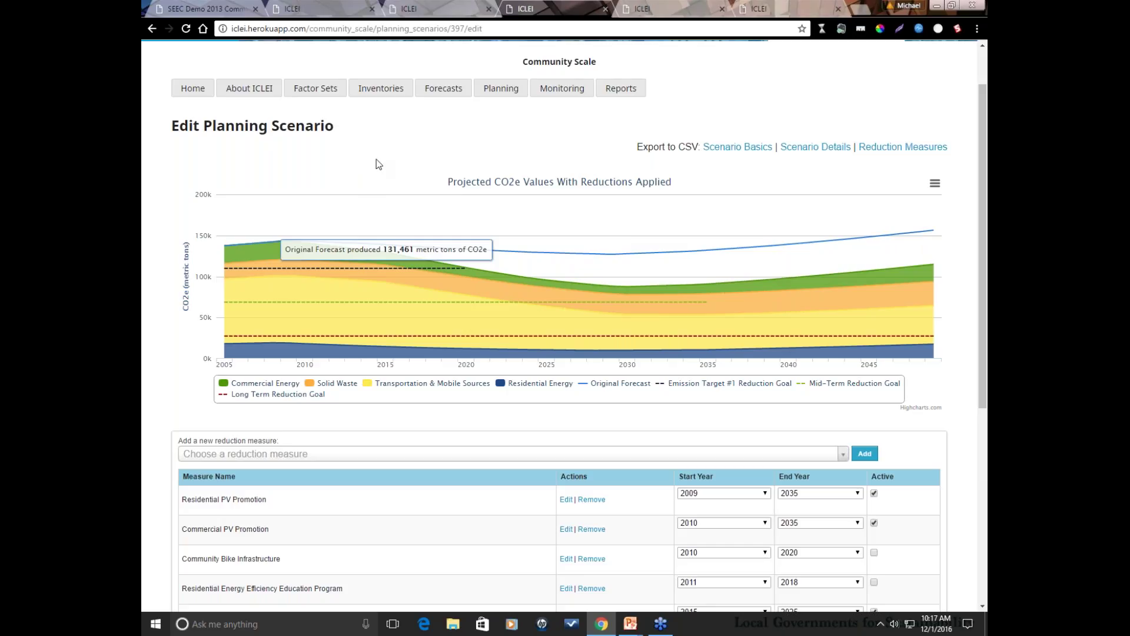
scroll(376, 159, "up", 1)
Start a new implementation monitoring record with the Commercial Energy calculator.
left_click(654, 7)
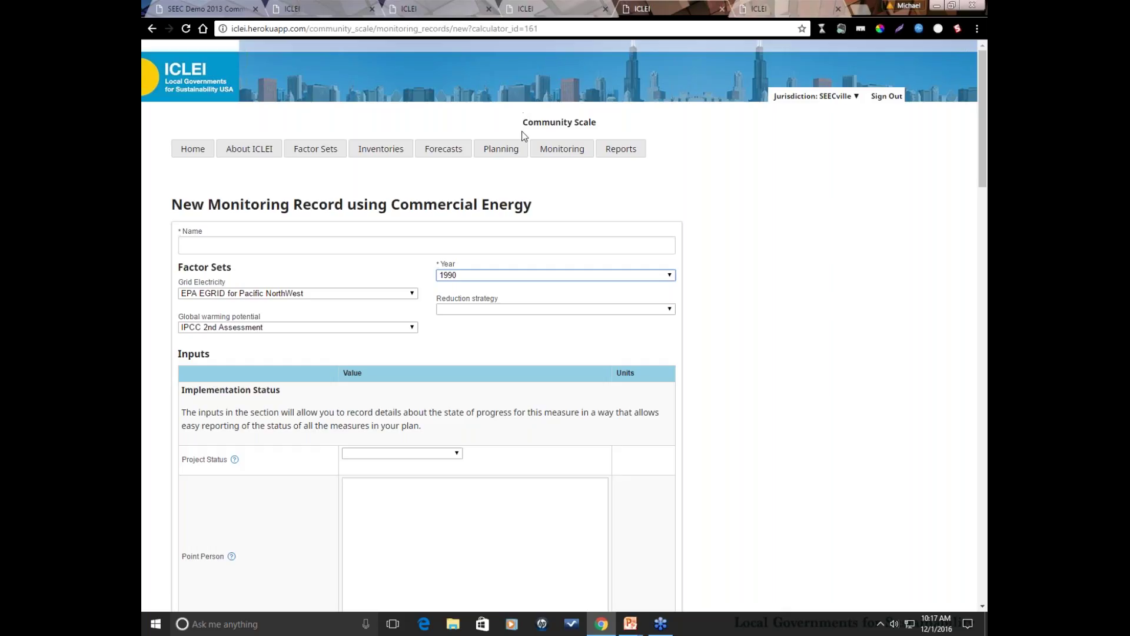
left_click(547, 154)
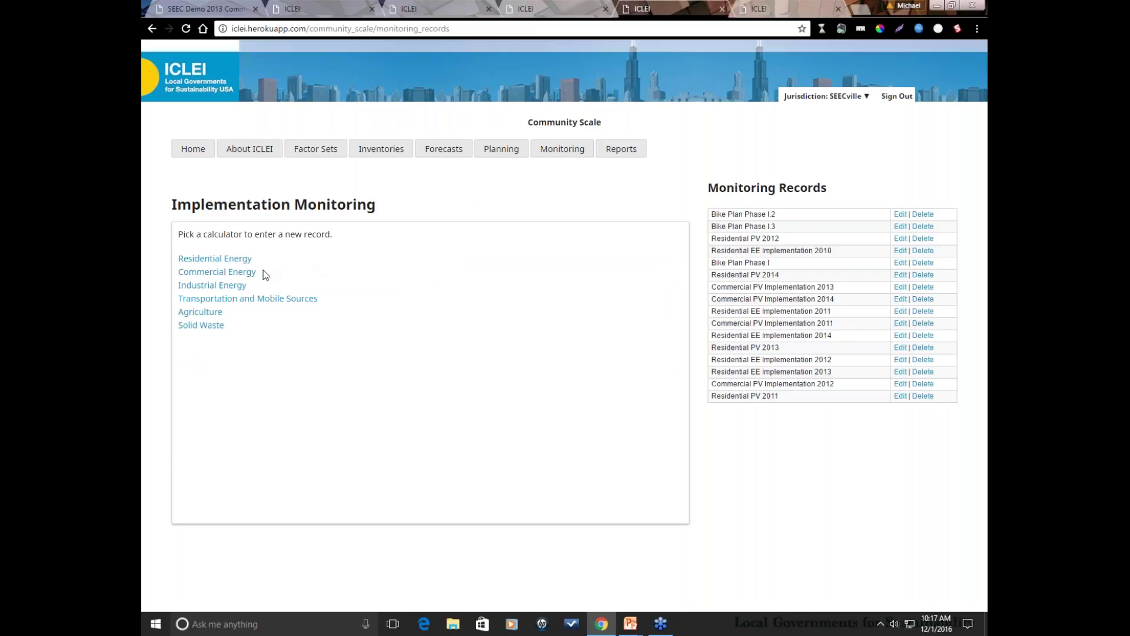
left_click(243, 273)
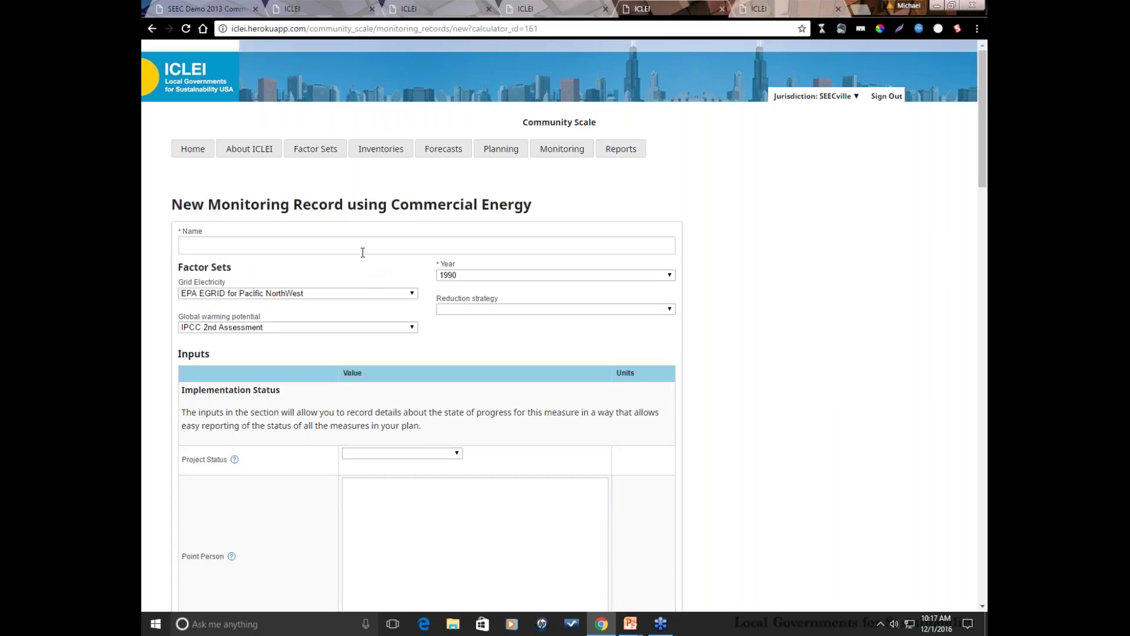
Name the monitoring record Com PV and set its year to 2015.
left_click(362, 251)
type("Com PV")
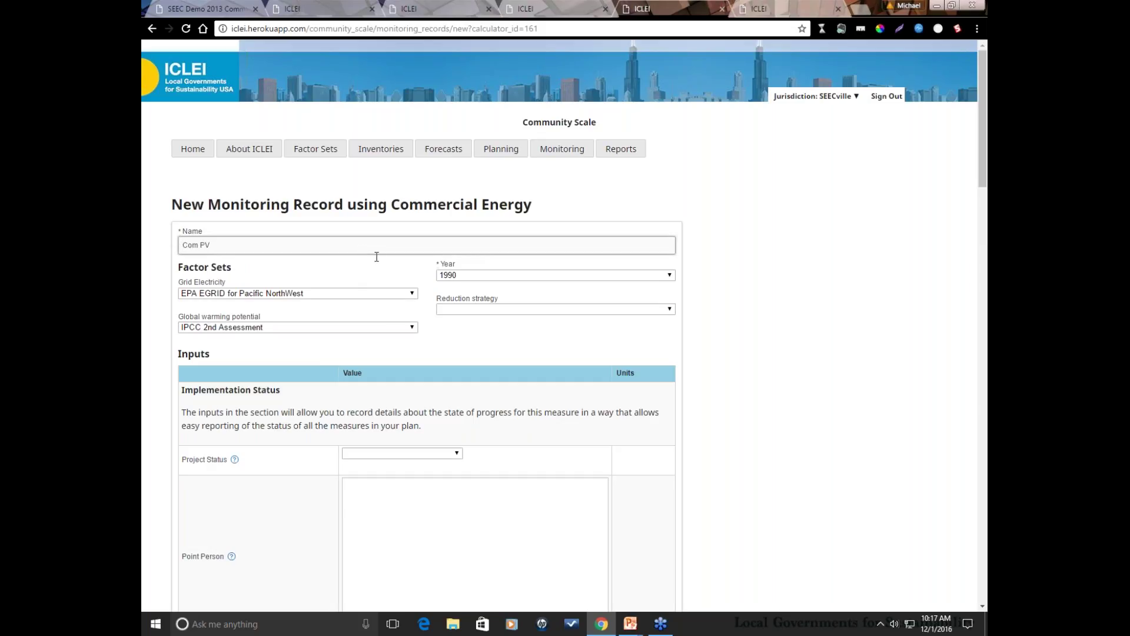
left_click(462, 274)
scroll(527, 414, "down", 4)
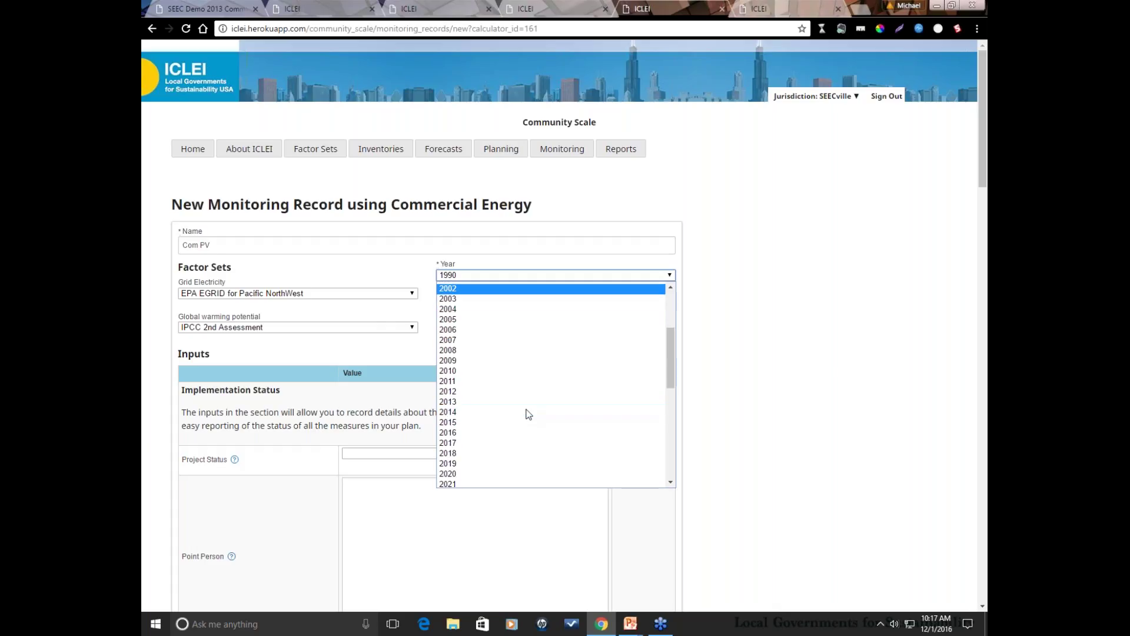
left_click(491, 419)
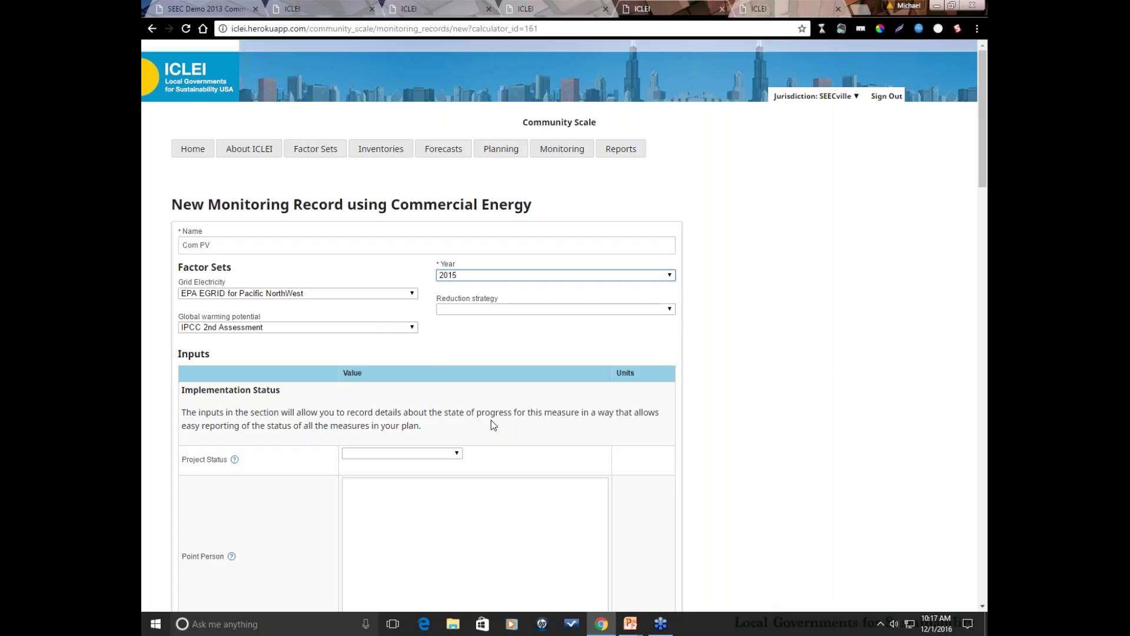
Set the reduction strategy to Commercial PV Promotion, briefly trying Annual GBC Program to compare its input fields.
left_click(471, 311)
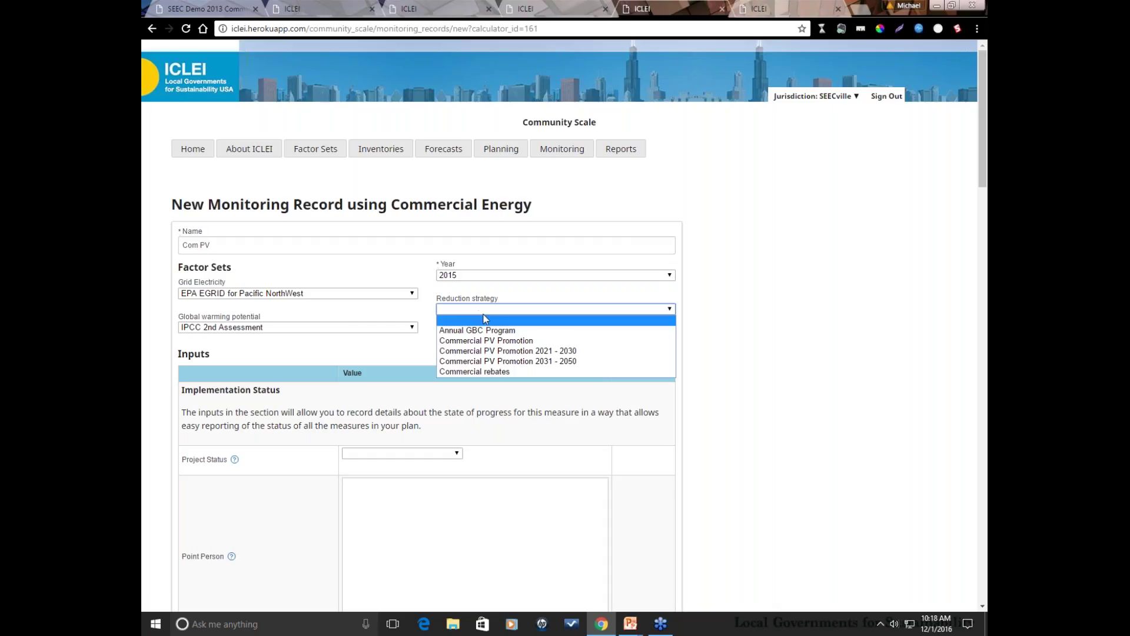
left_click(513, 341)
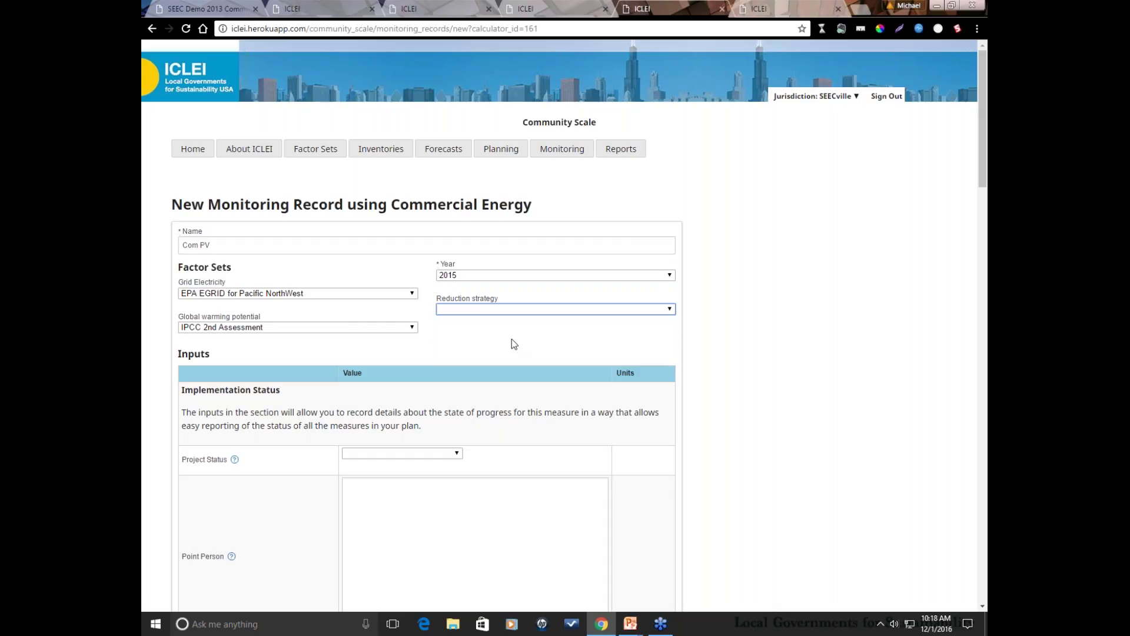
left_click(512, 310)
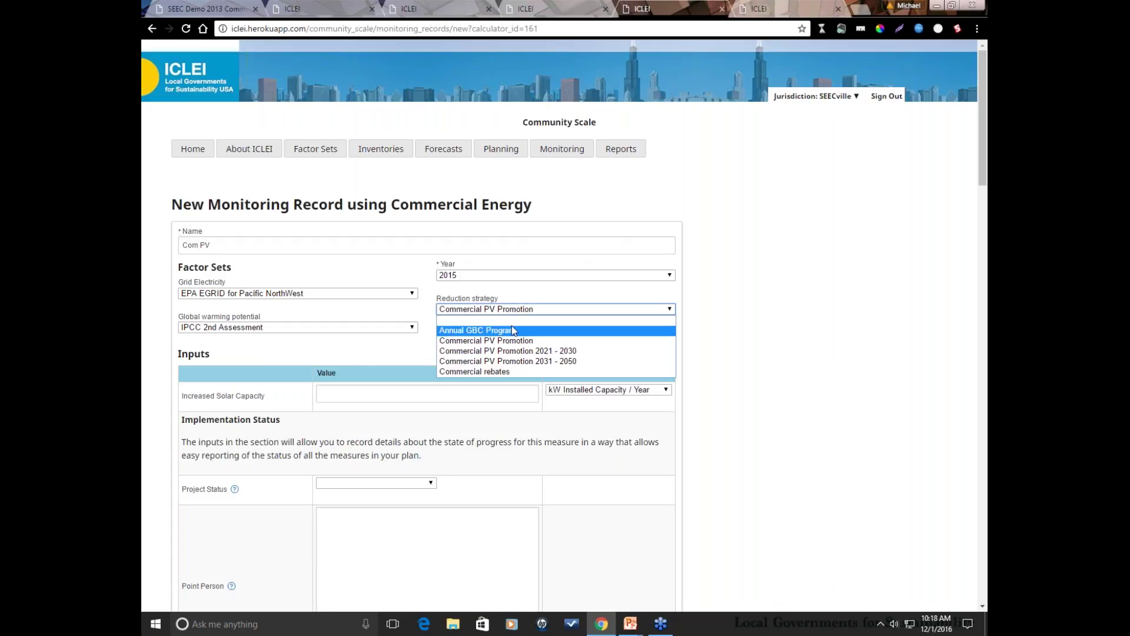
left_click(511, 324)
left_click(511, 311)
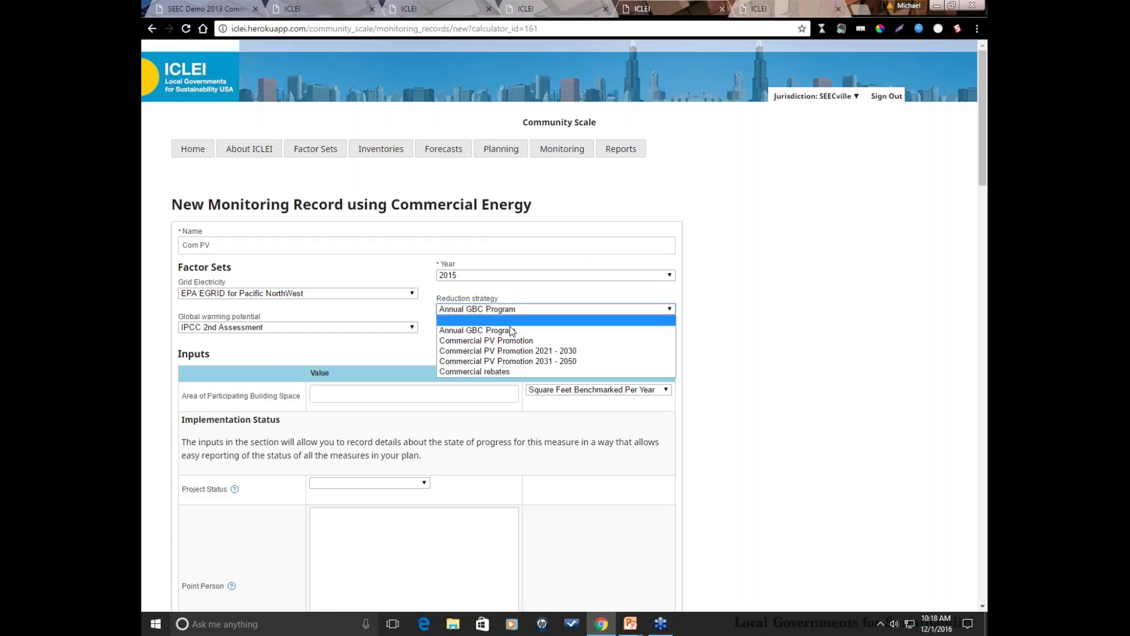
left_click(513, 341)
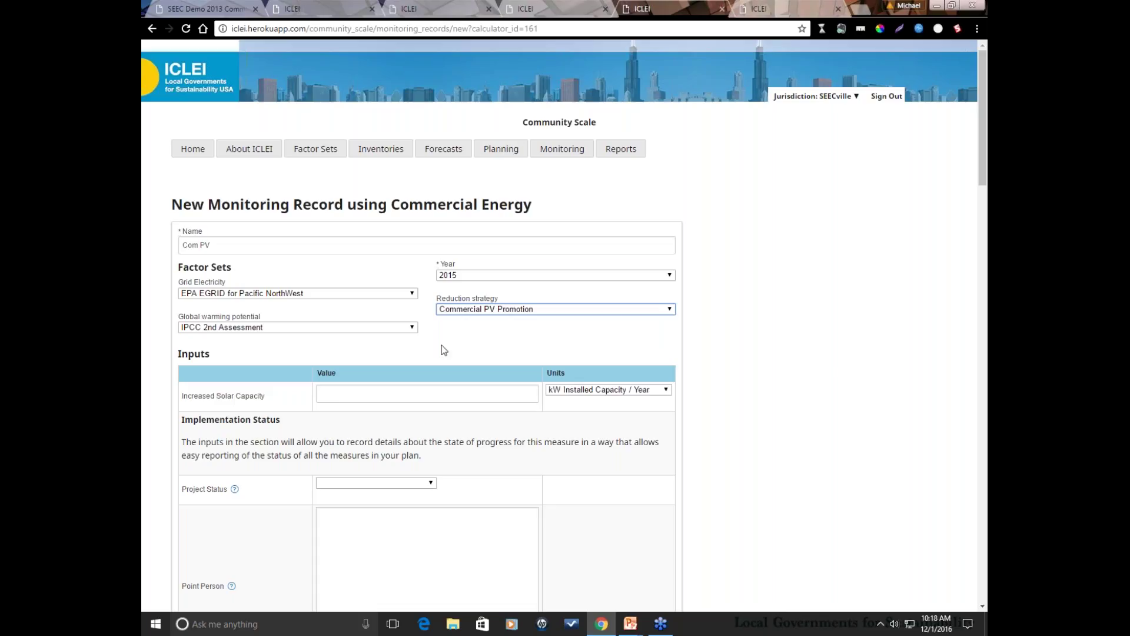
Set the increased solar capacity to 1100 kW Installed Capacity / Year.
left_click(342, 394)
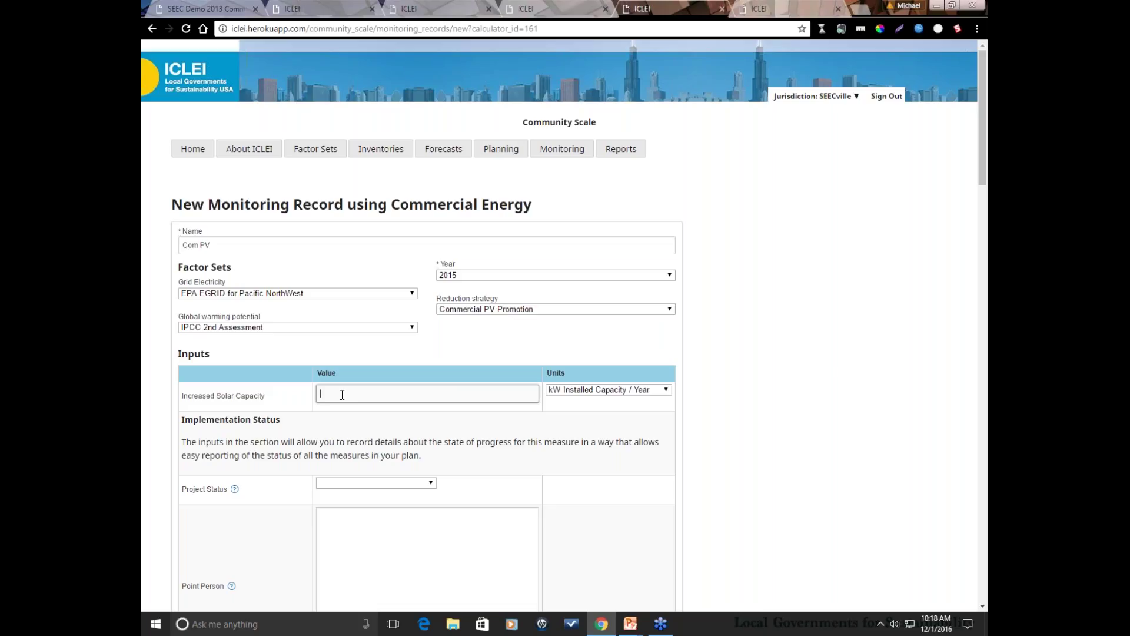
type("11")
type("00")
left_click(160, 388)
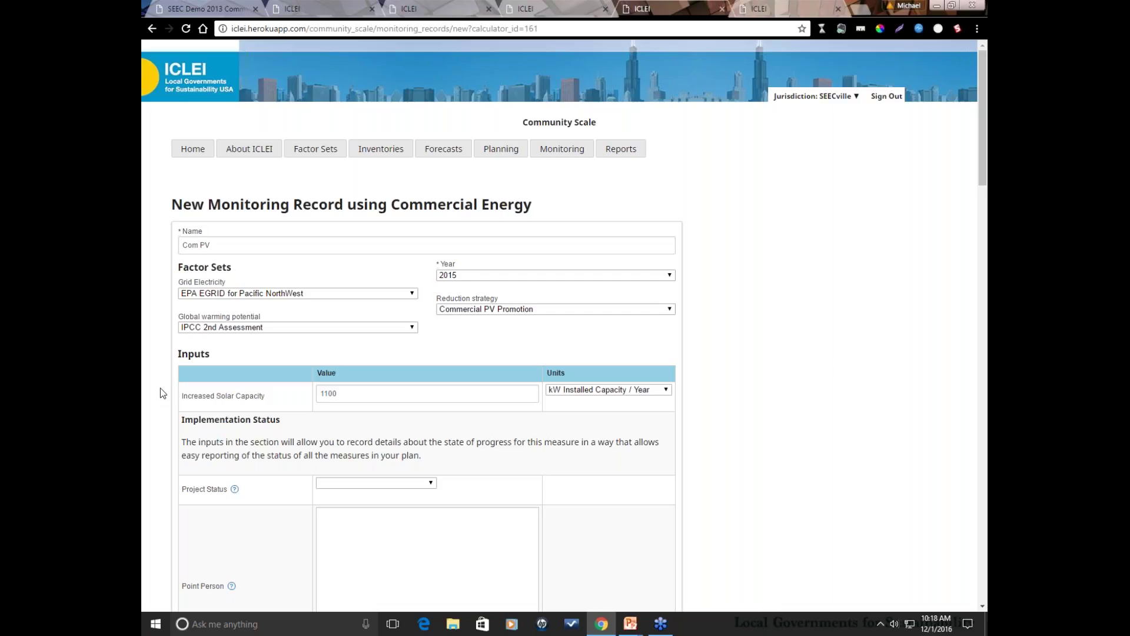
Select Electricity as the fuel type under Impacts Achieved and set the electricity saved to 1750 MWh.
scroll(160, 388, "down", 3)
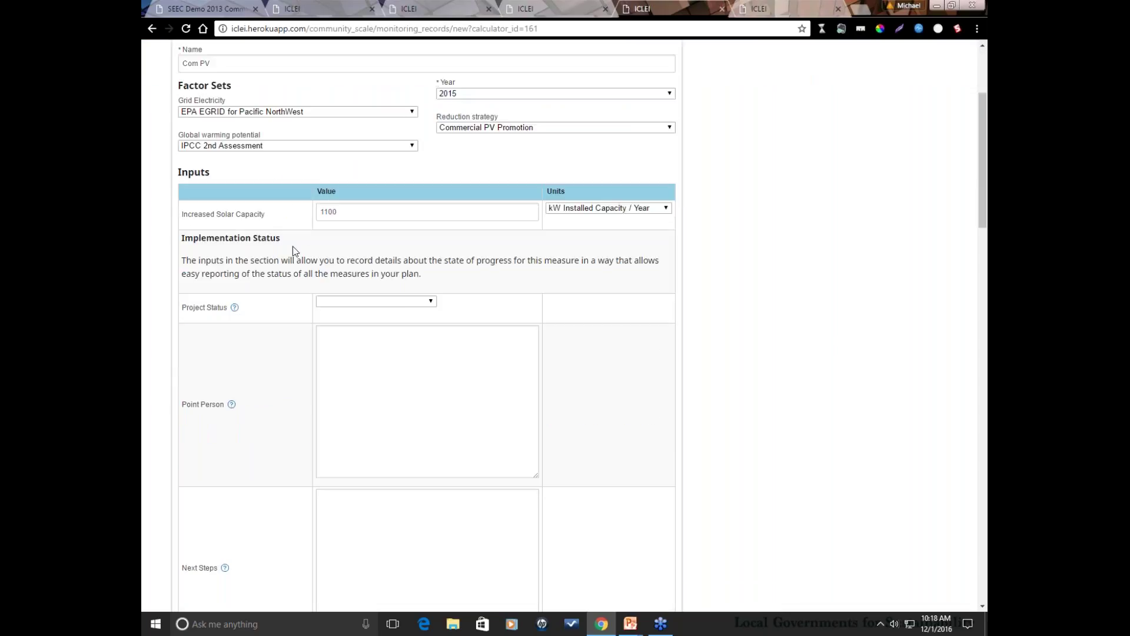
scroll(292, 246, "down", 8)
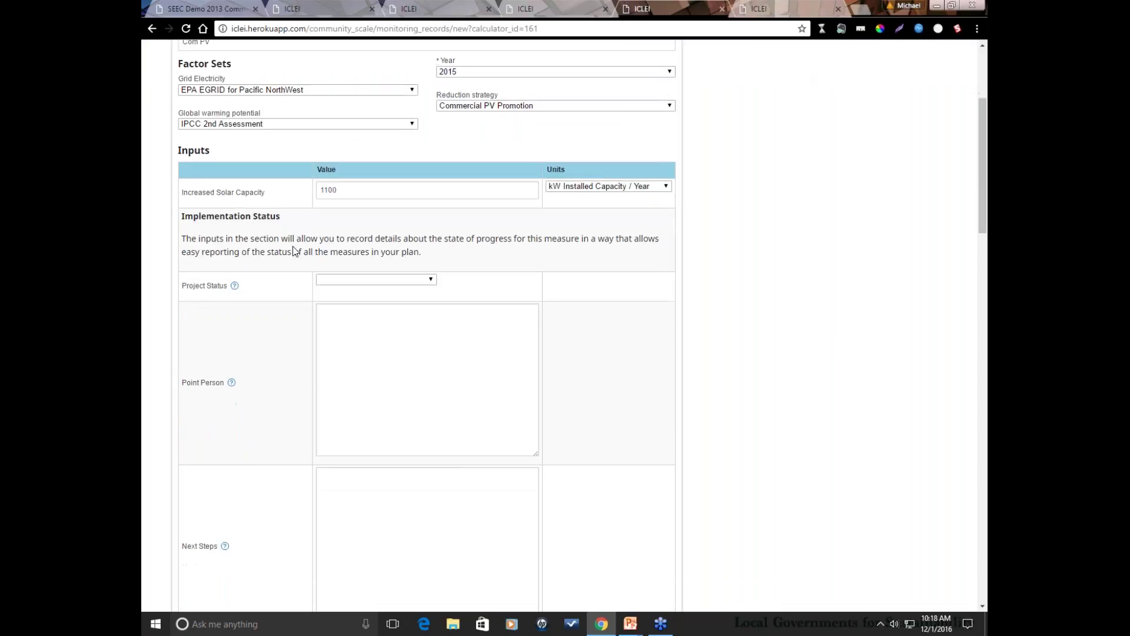
scroll(292, 247, "down", 6)
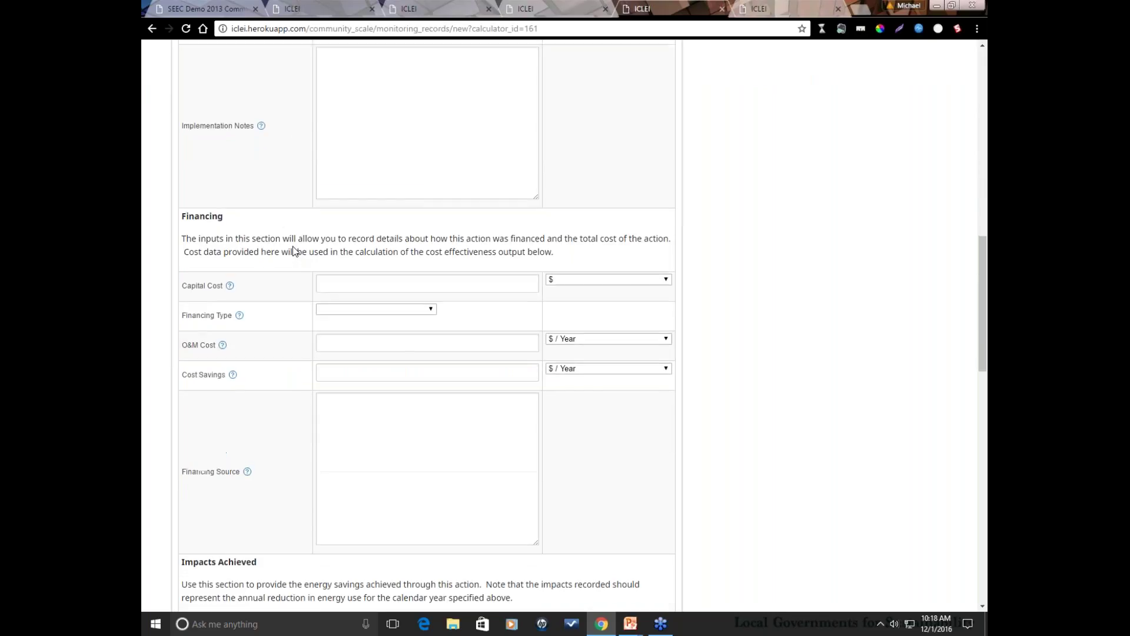
scroll(292, 246, "down", 3)
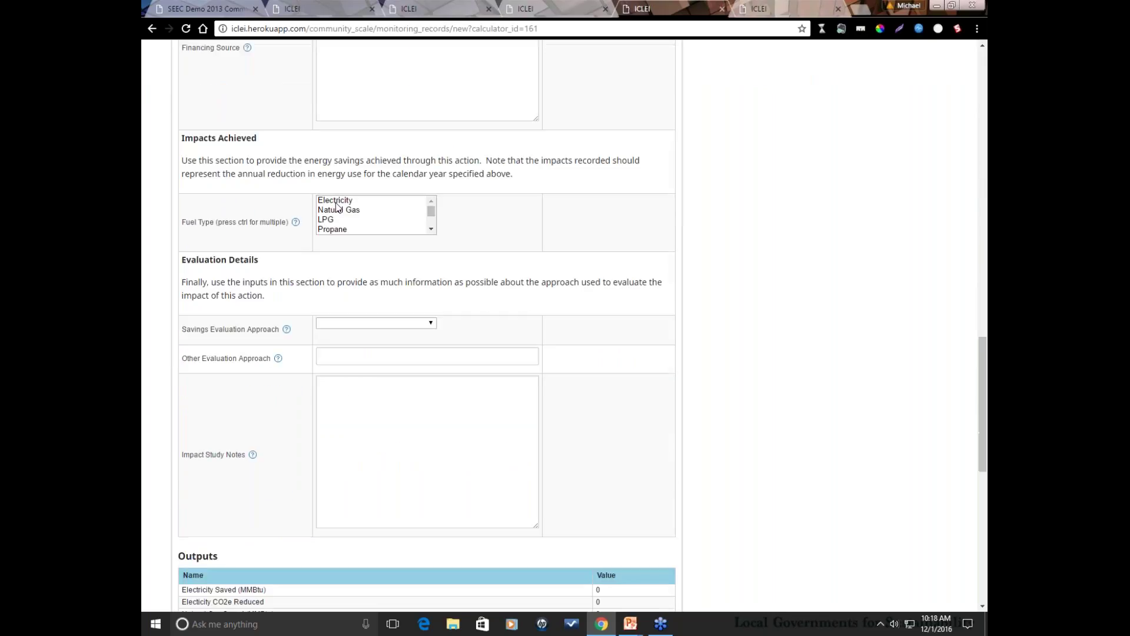
left_click(338, 201)
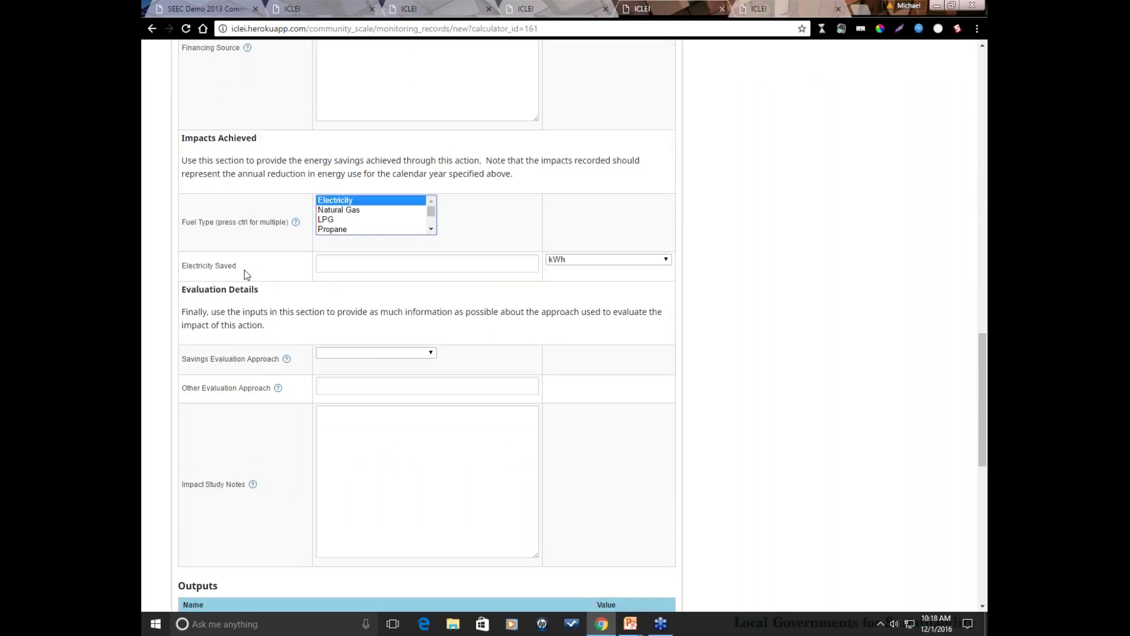
left_click(328, 266)
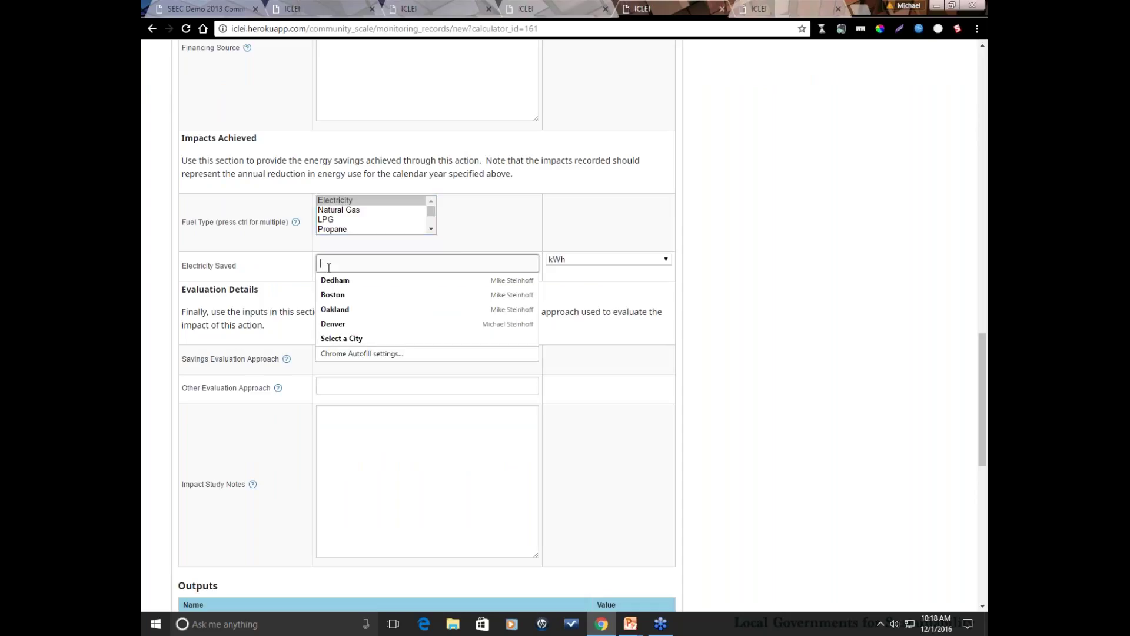
type("1750")
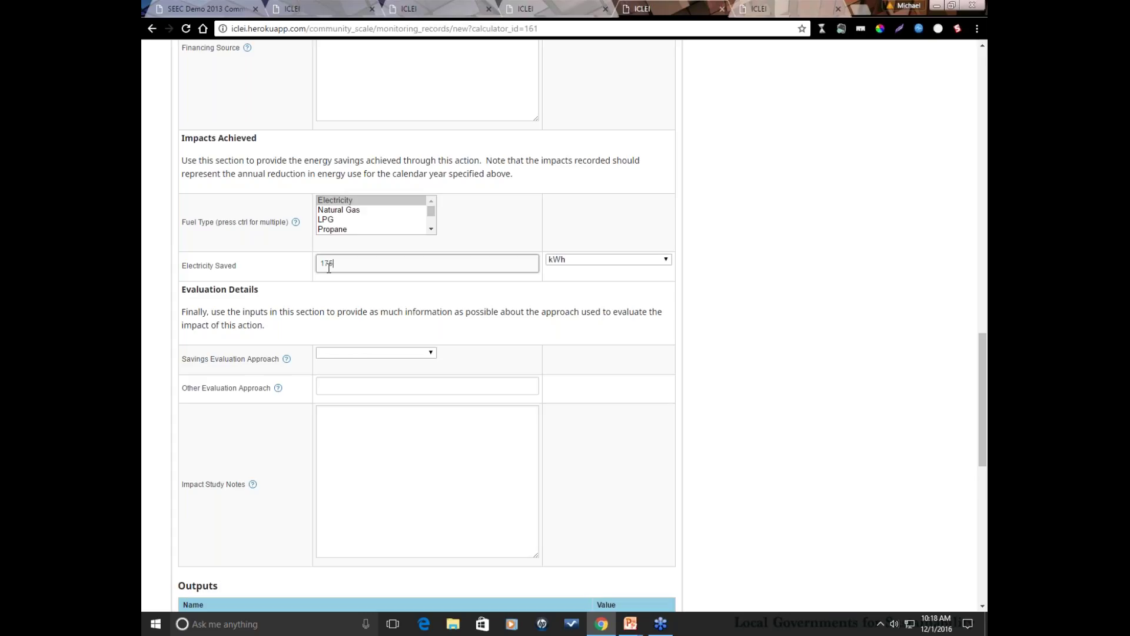
left_click(601, 259)
left_click(594, 279)
left_click(748, 312)
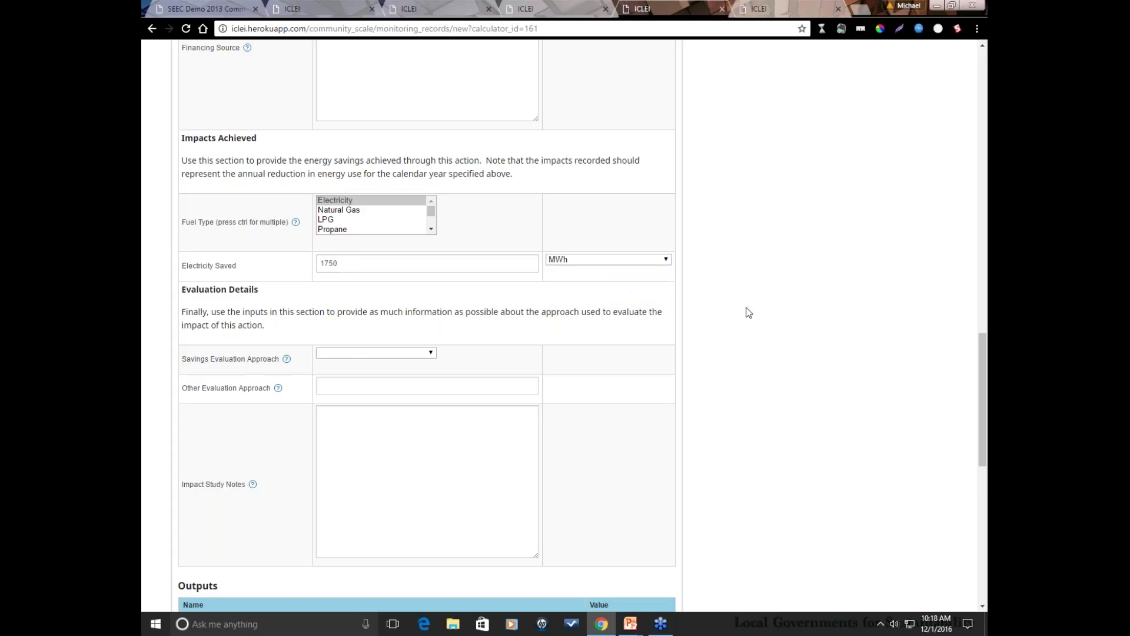
Review the calculated outputs and save the Com PV monitoring record.
scroll(749, 312, "down", 5)
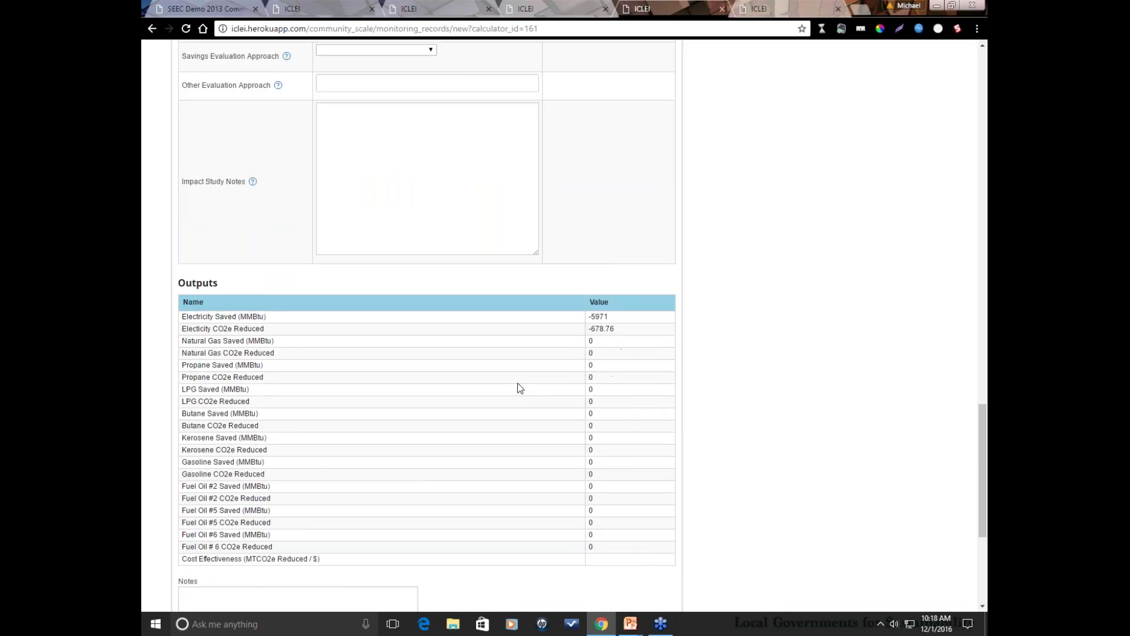
scroll(517, 383, "down", 3)
scroll(518, 358, "down", 2)
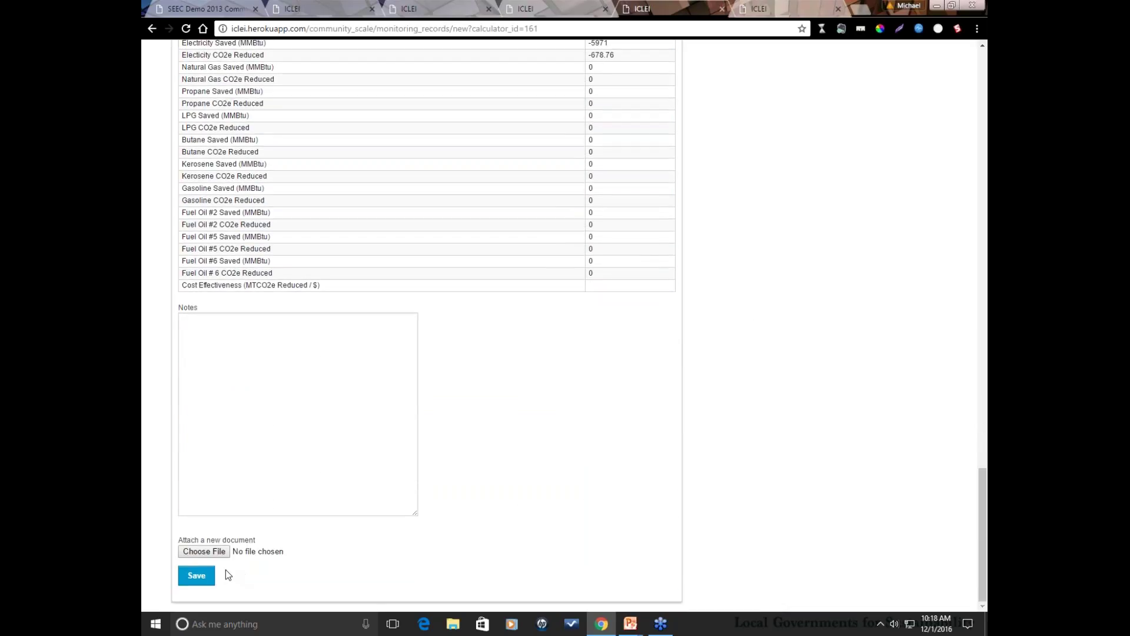
left_click(196, 577)
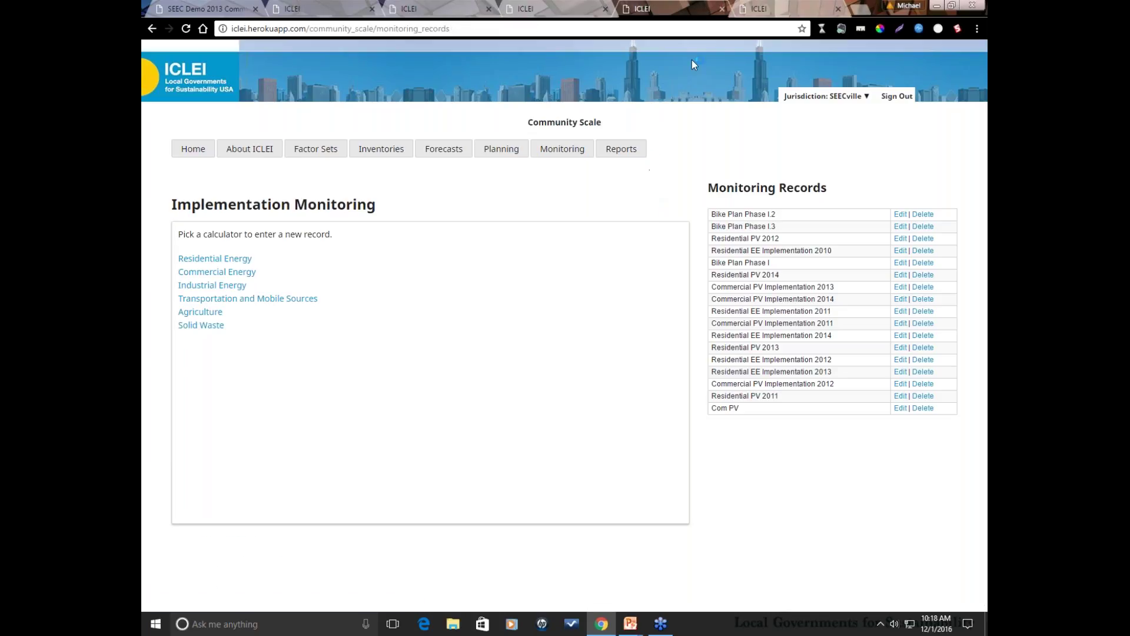
View the Implementation Progress monitoring report for the SEEC Forum Plan planning scenario.
left_click(775, 8)
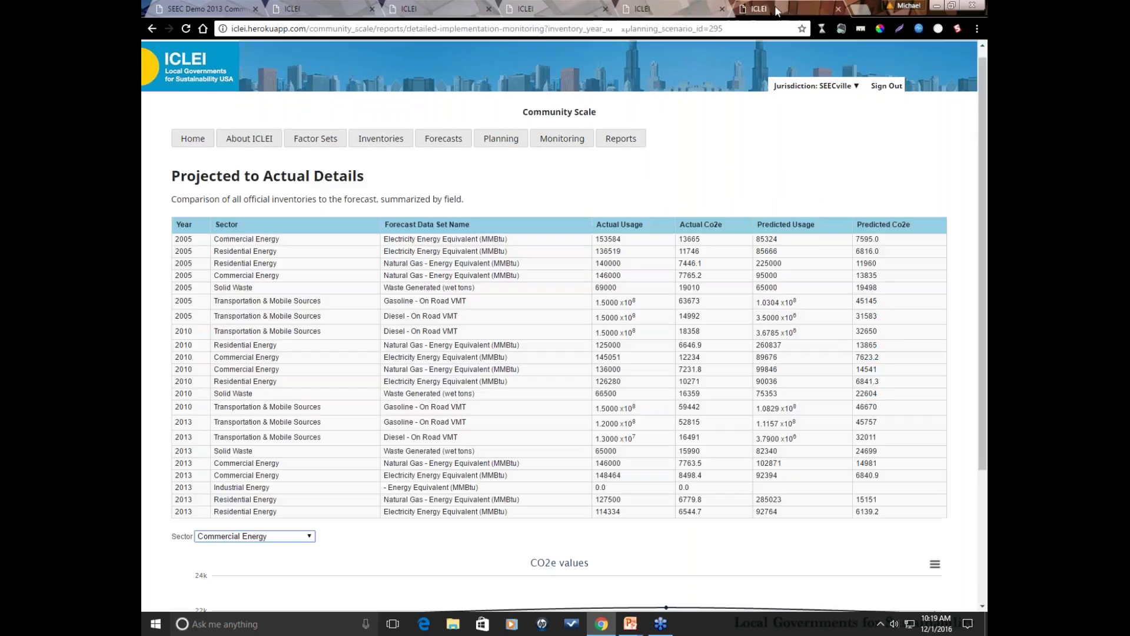
left_click(348, 9)
left_click(618, 219)
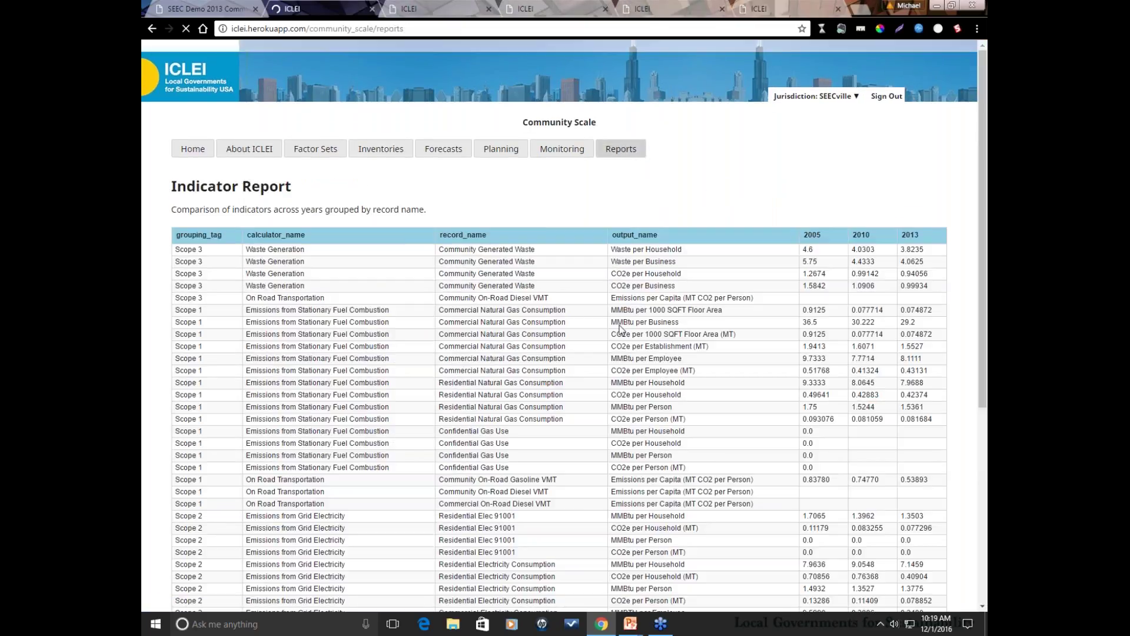
scroll(622, 330, "down", 3)
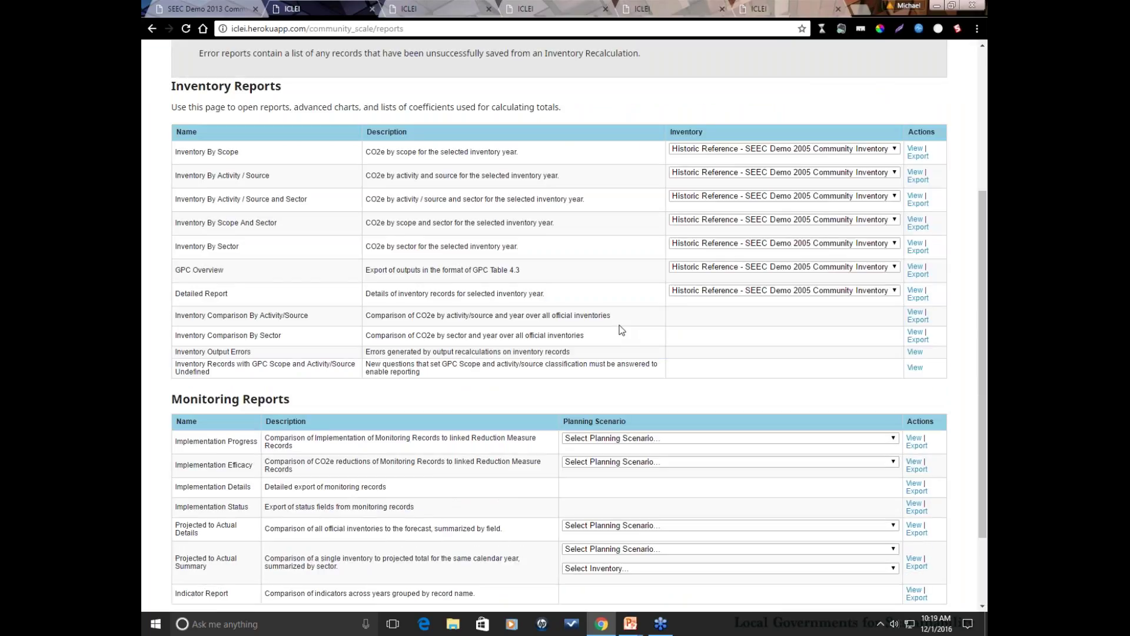
scroll(619, 325, "down", 3)
left_click(744, 335)
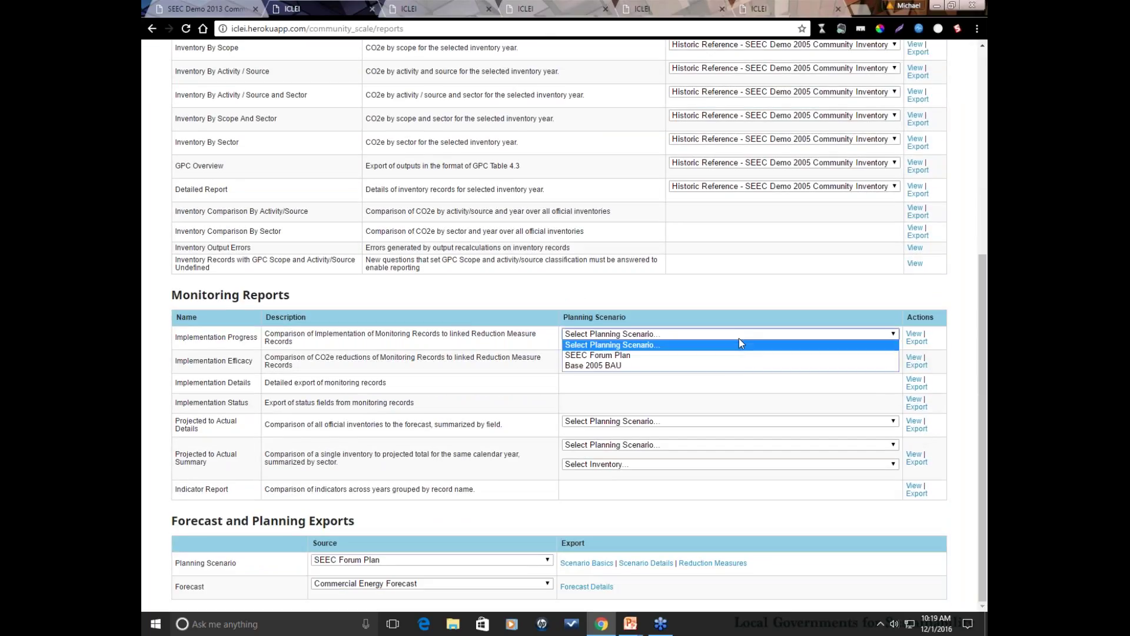
left_click(723, 357)
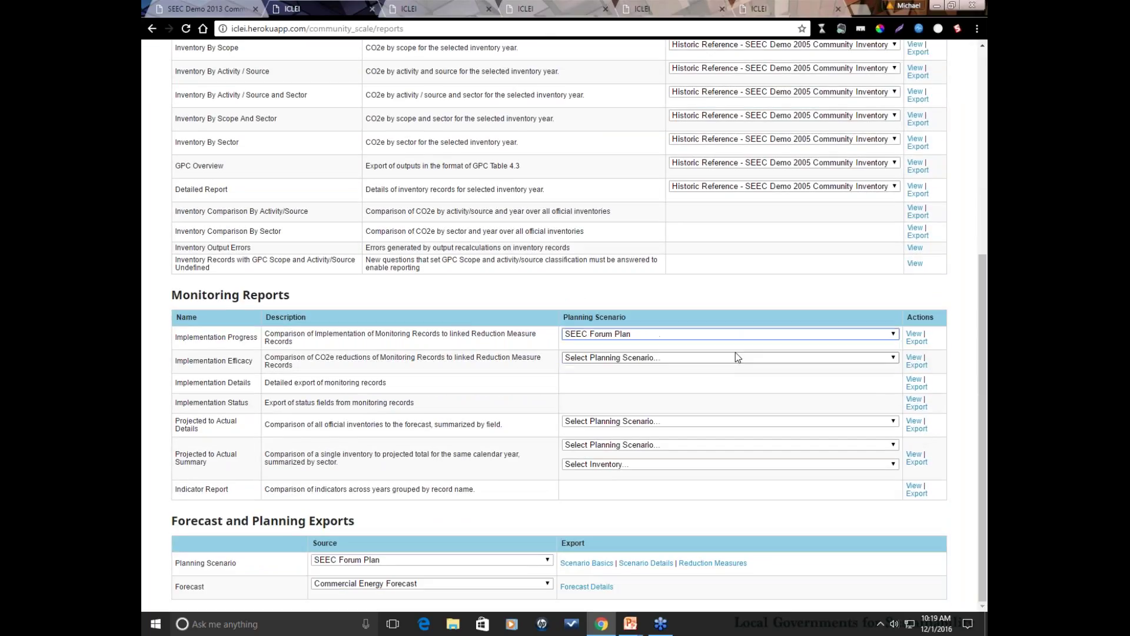
left_click(914, 334)
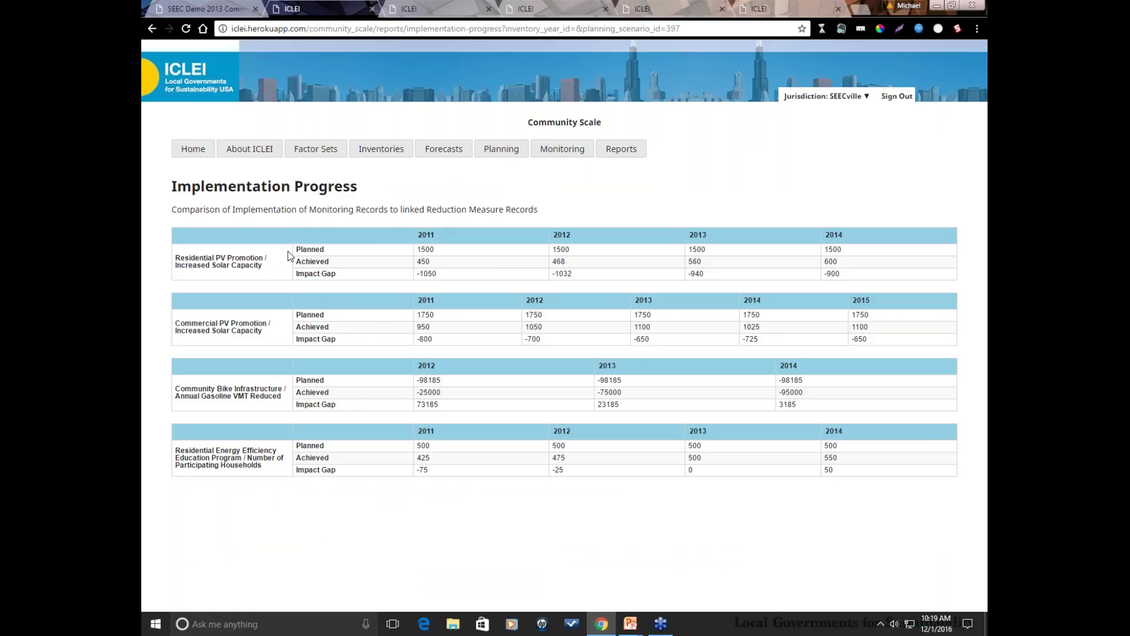
Compare the planned and achieved solar capacity for Residential PV Promotion and for Commercial PV Promotion in 2015.
left_click_drag(291, 251, 825, 253)
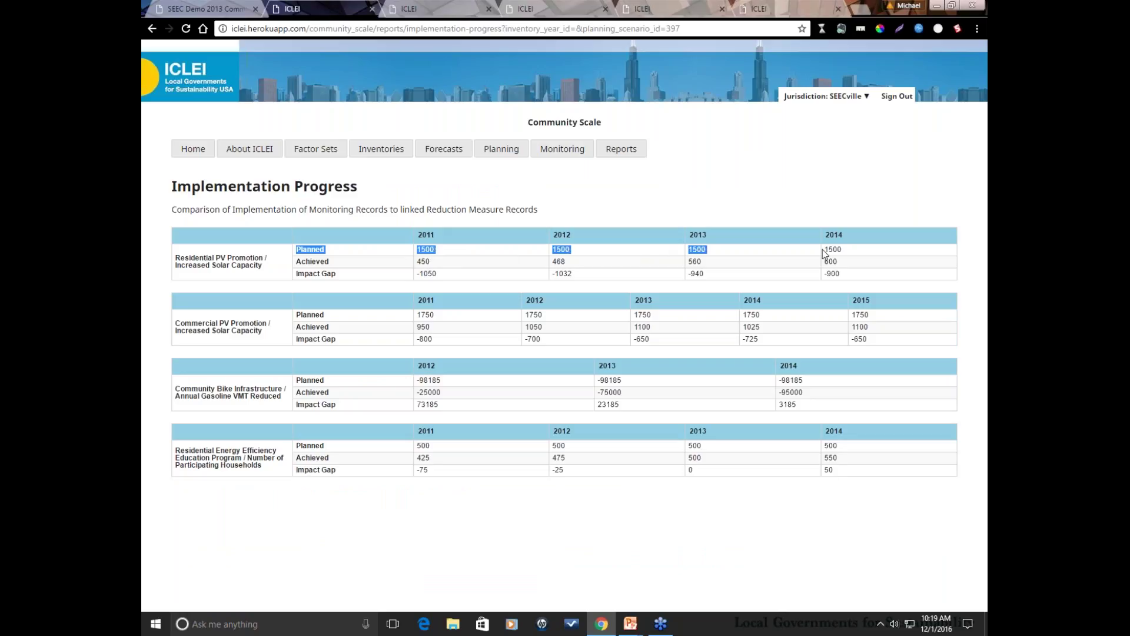
left_click(296, 265)
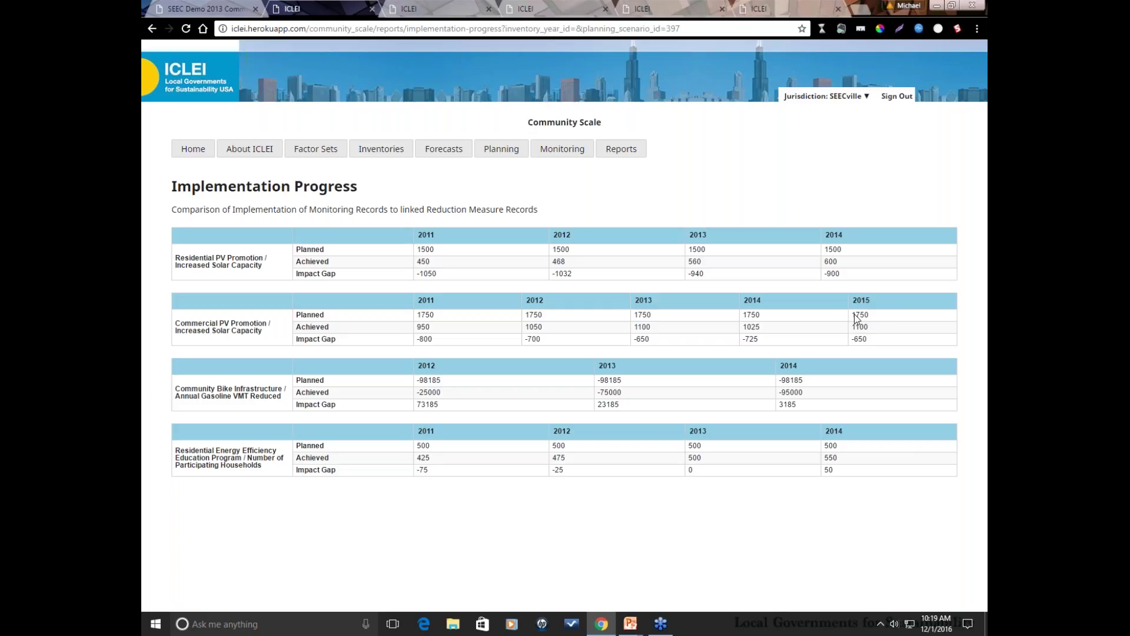
left_click_drag(852, 316, 871, 342)
left_click(855, 333)
View the Implementation Efficacy report for SEEC Forum Plan and check Commercial PV Promotion's achieved 2015 usage and CO2e reductions.
left_click(622, 150)
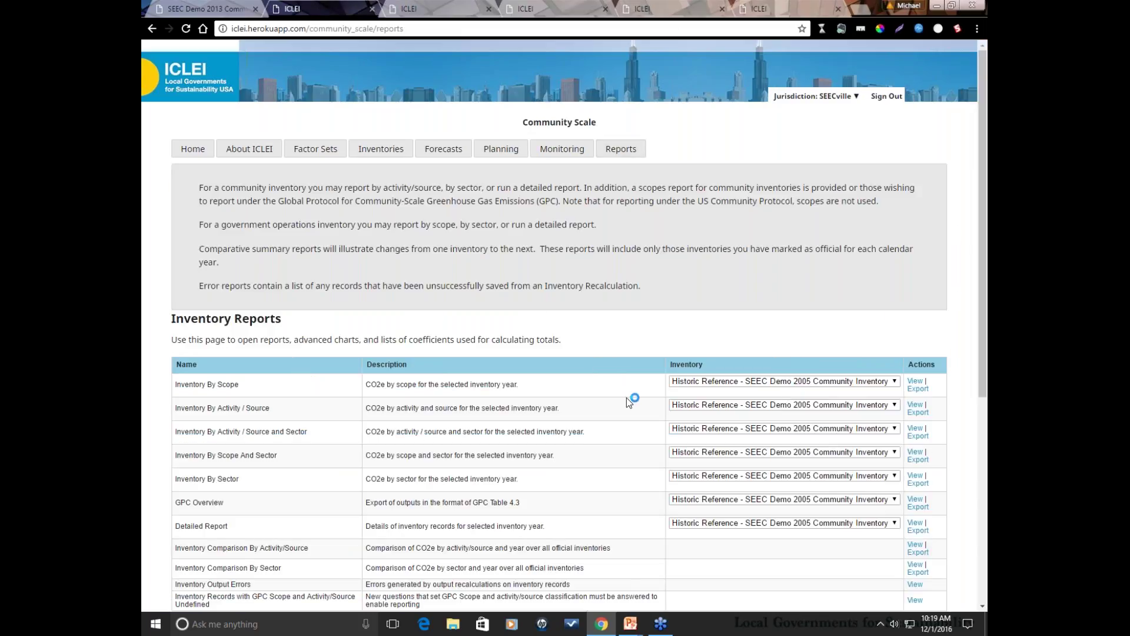
scroll(626, 398, "down", 6)
left_click(738, 357)
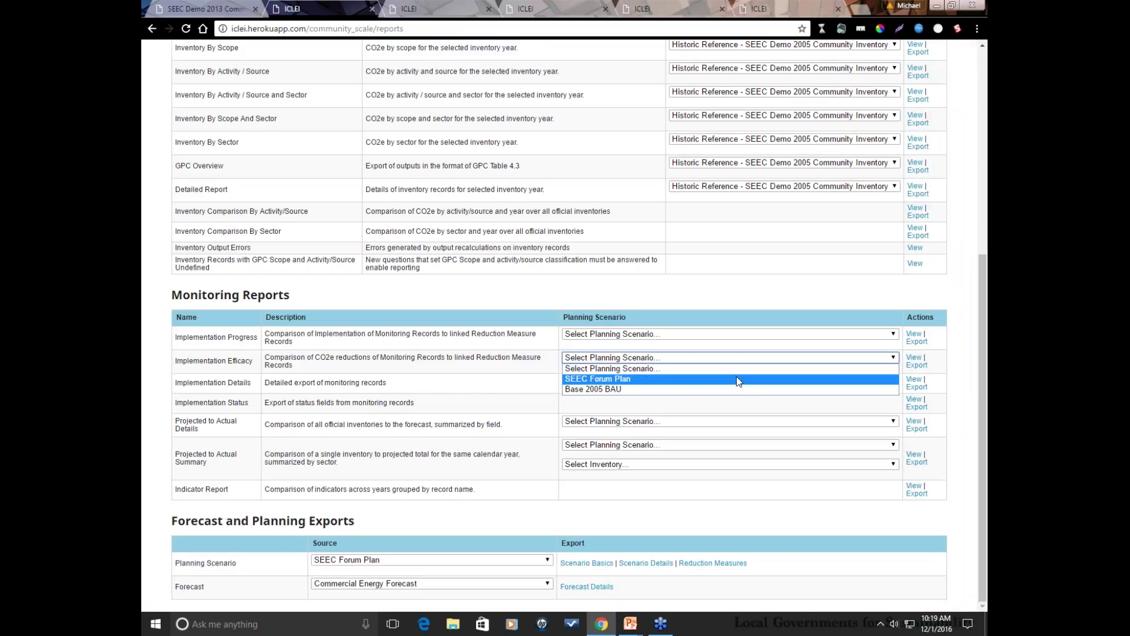
left_click(736, 382)
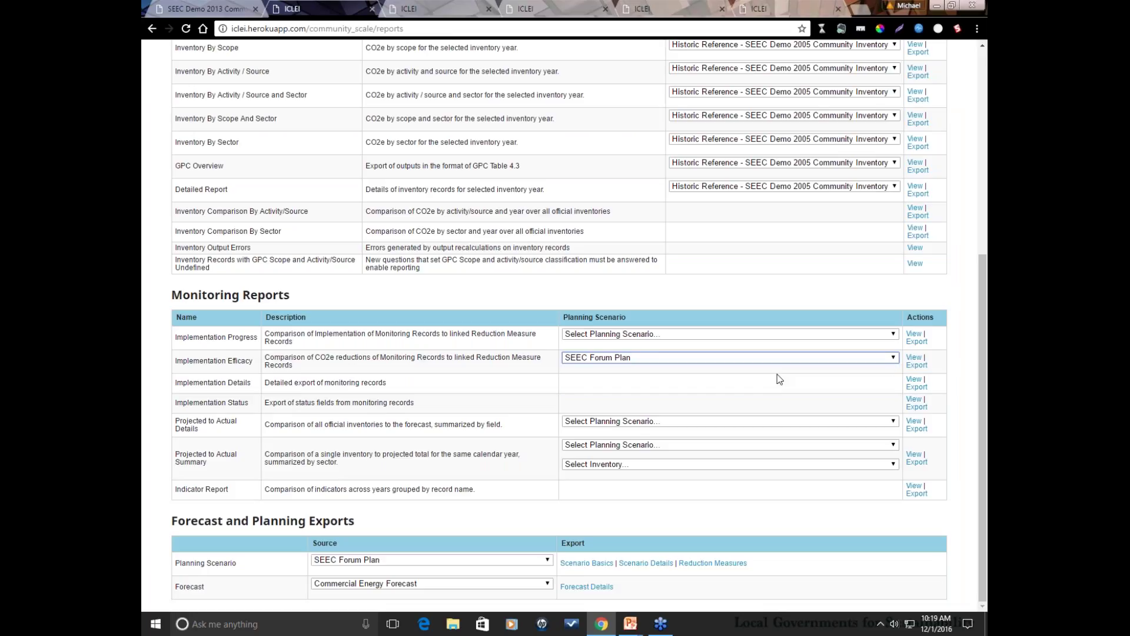
left_click(914, 358)
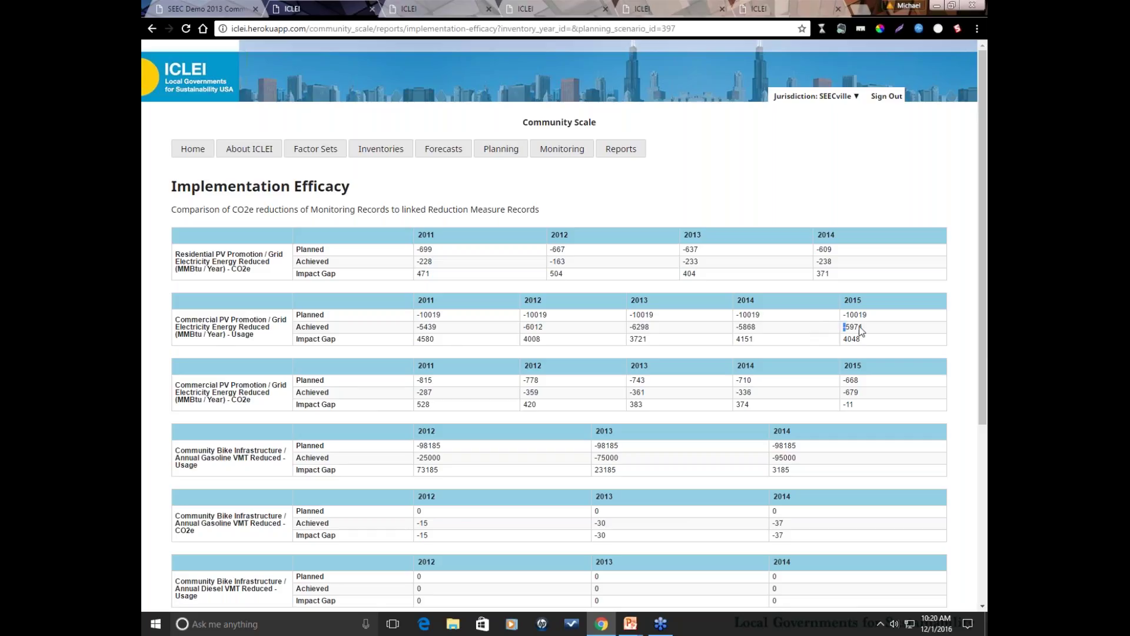
left_click_drag(844, 327, 880, 331)
left_click_drag(845, 392, 868, 399)
Examine the Projected to Actual Details report, comparing predicted and actual Commercial Energy CO2e values in its chart.
left_click(751, 11)
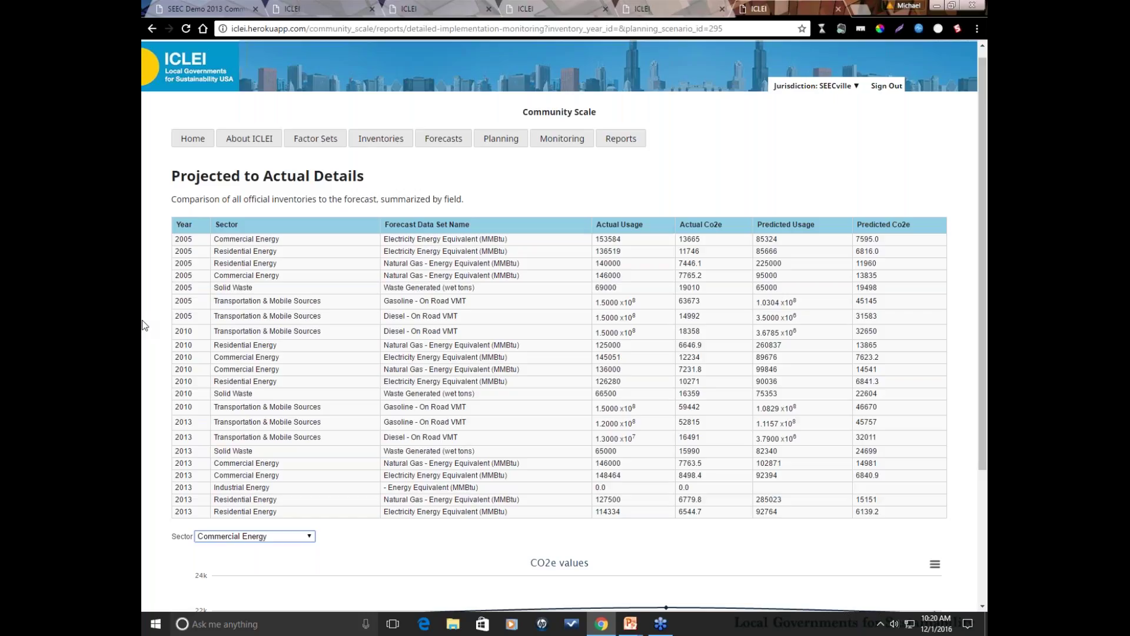
scroll(144, 326, "down", 1)
scroll(144, 325, "down", 1)
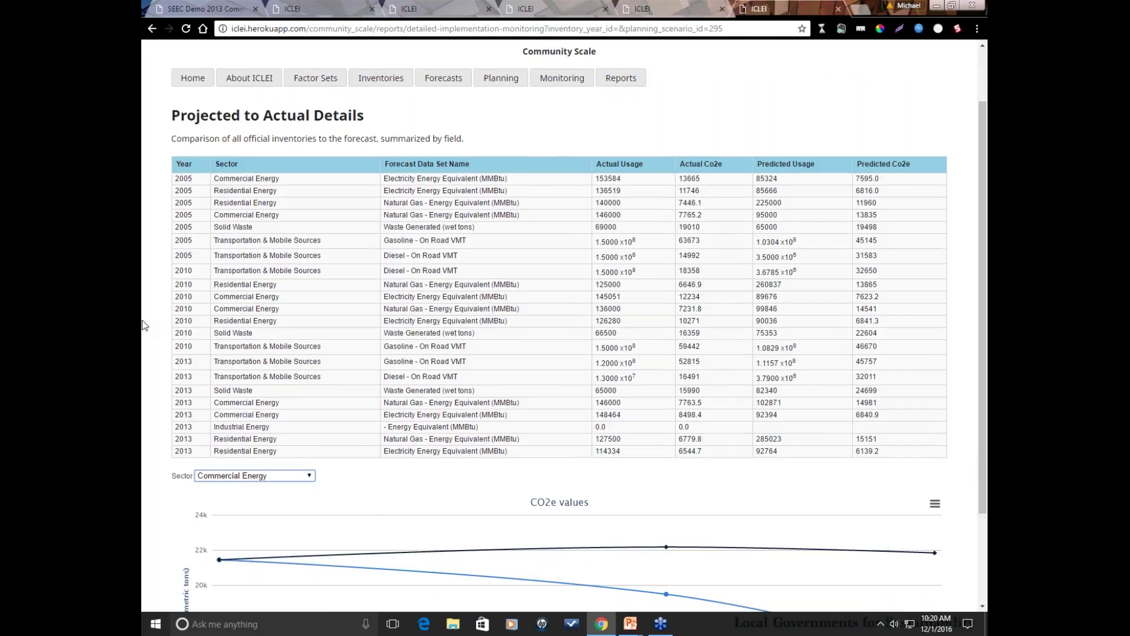
scroll(144, 325, "down", 2)
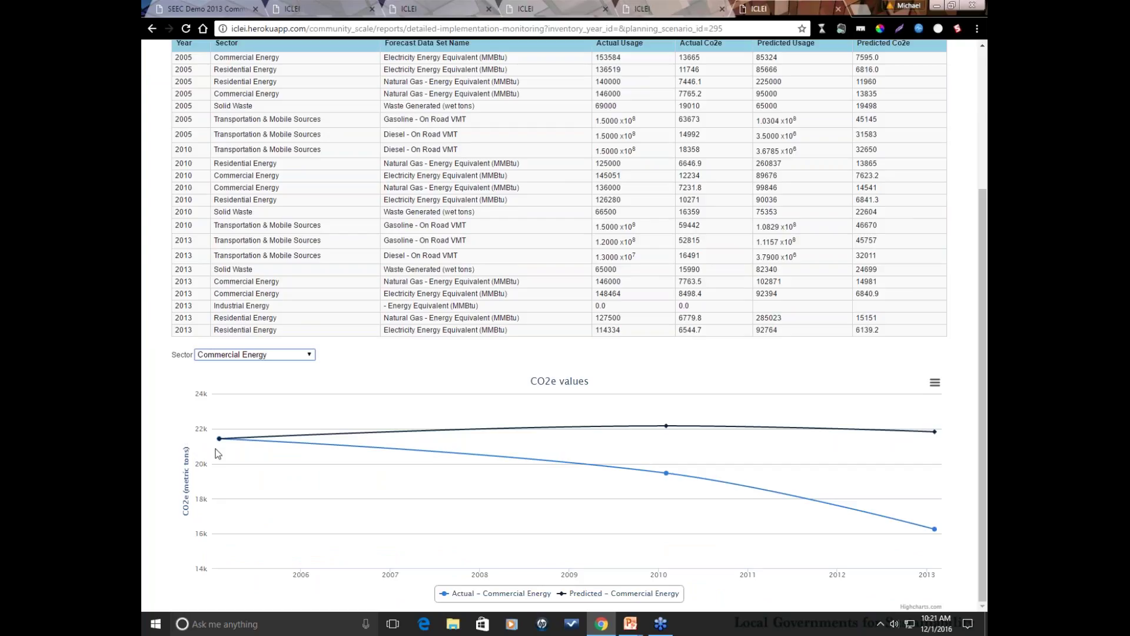
mouse_move(220, 440)
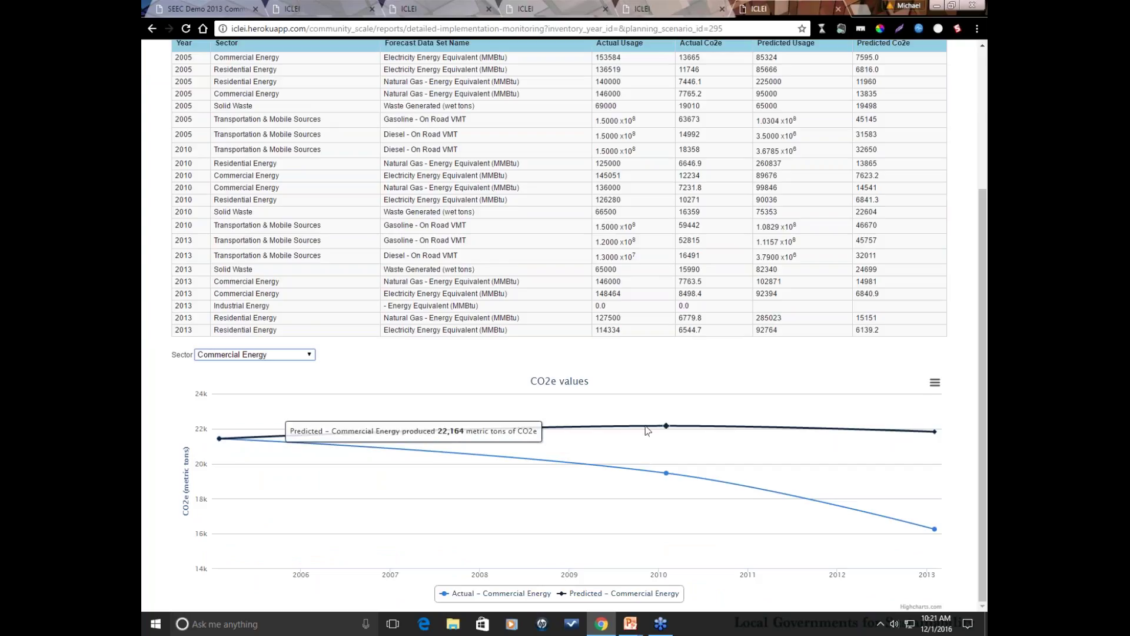
mouse_move(900, 426)
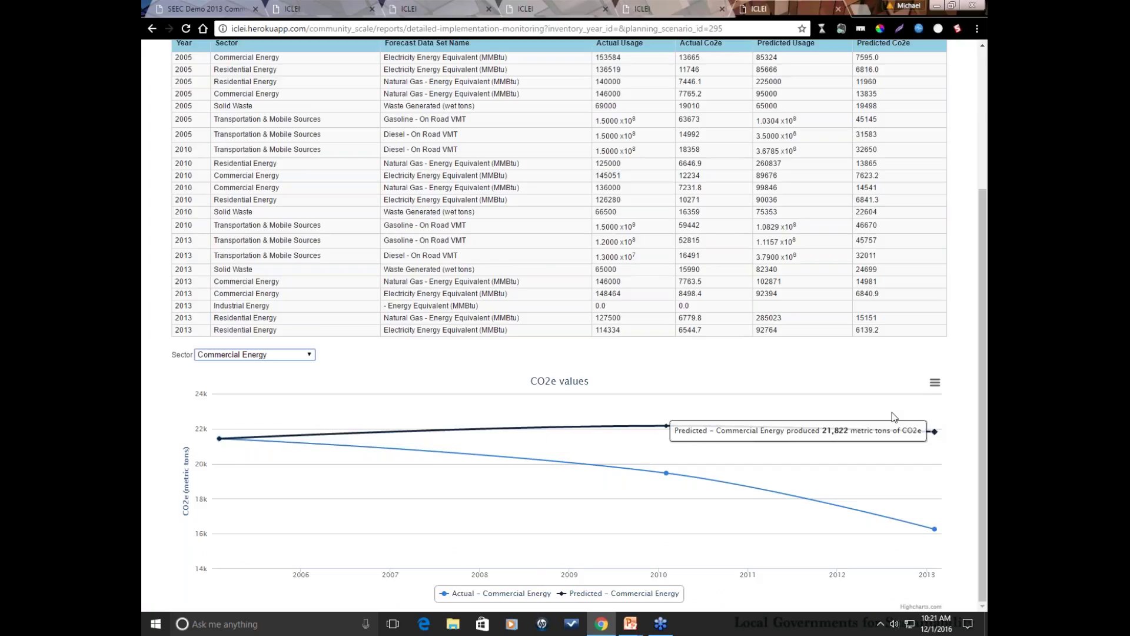
mouse_move(672, 478)
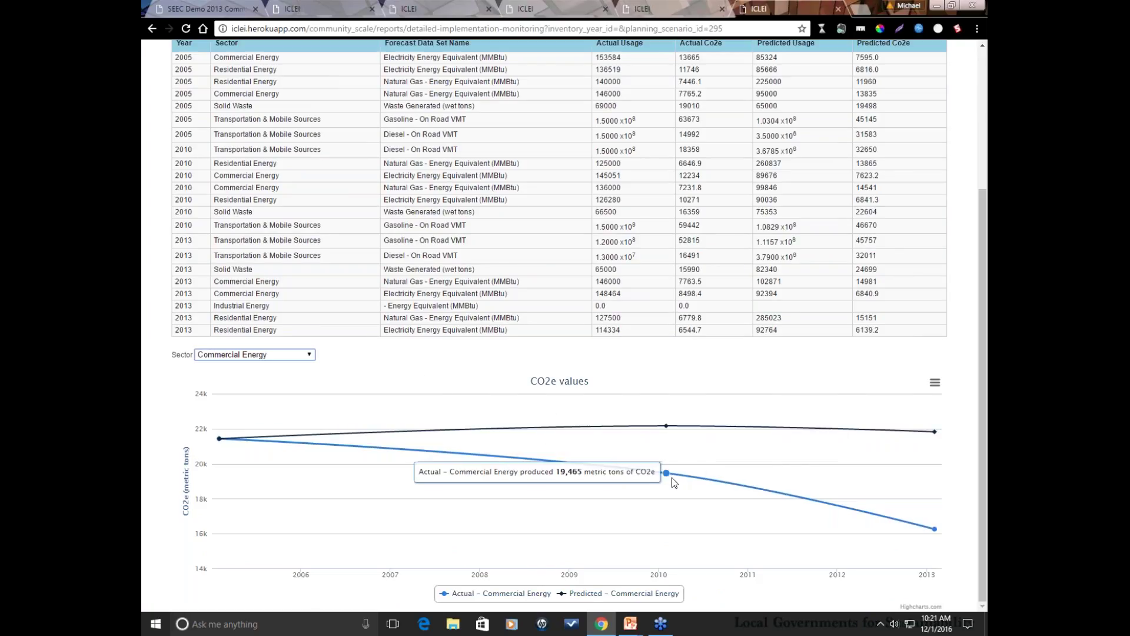
mouse_move(928, 516)
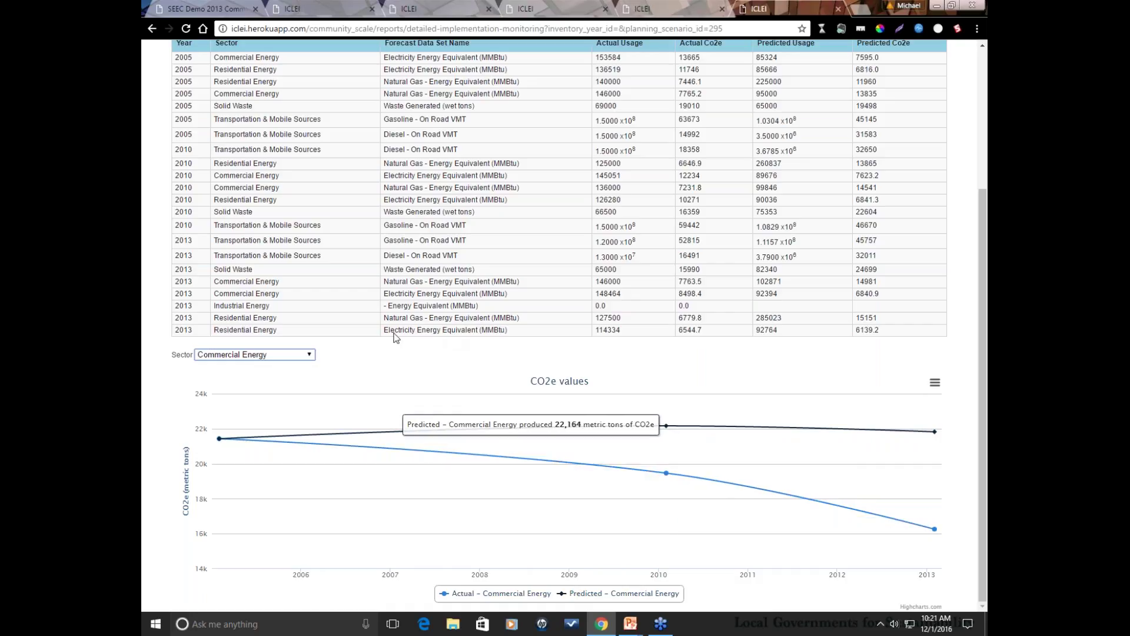
Show the CO2e values chart for the Residential Energy sector and for the Solid Waste sector.
left_click(293, 356)
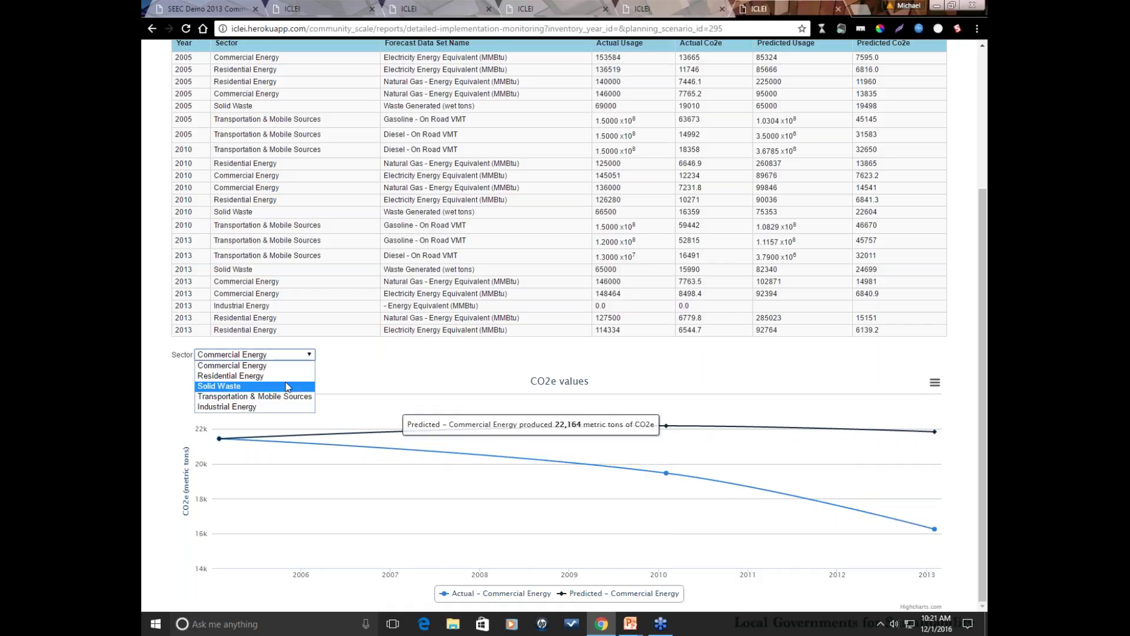
left_click(286, 376)
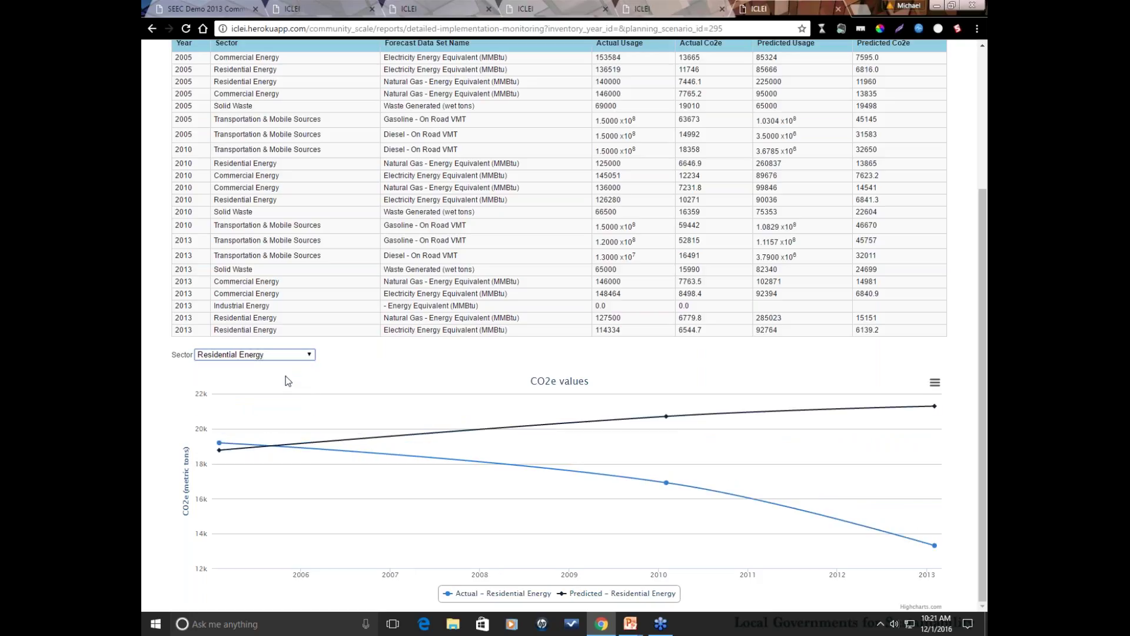
left_click(287, 357)
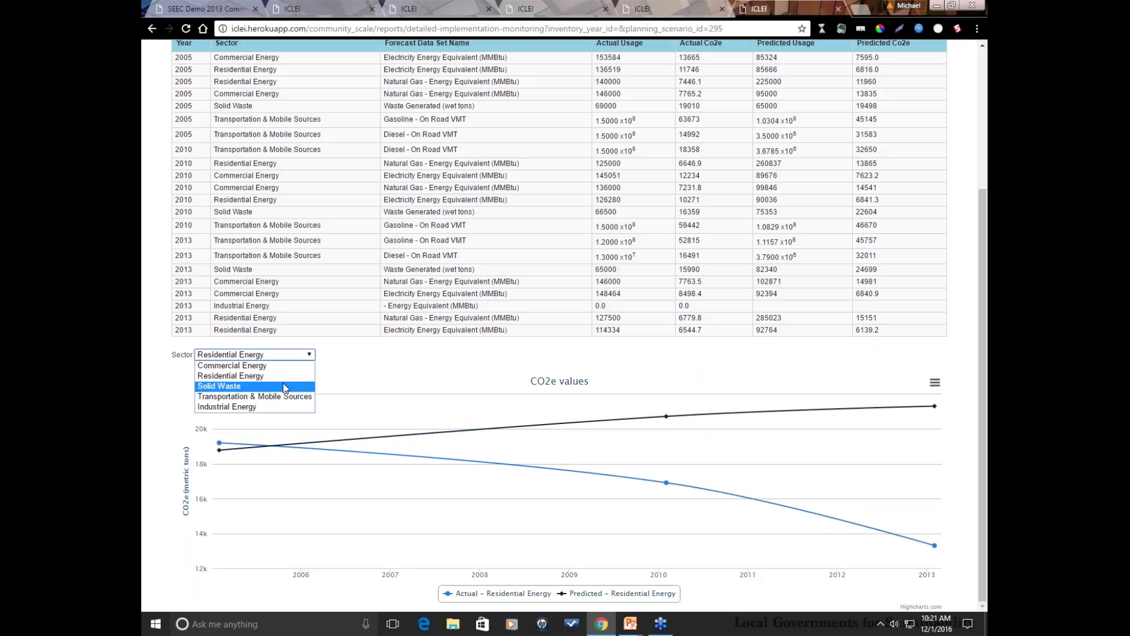
left_click(285, 386)
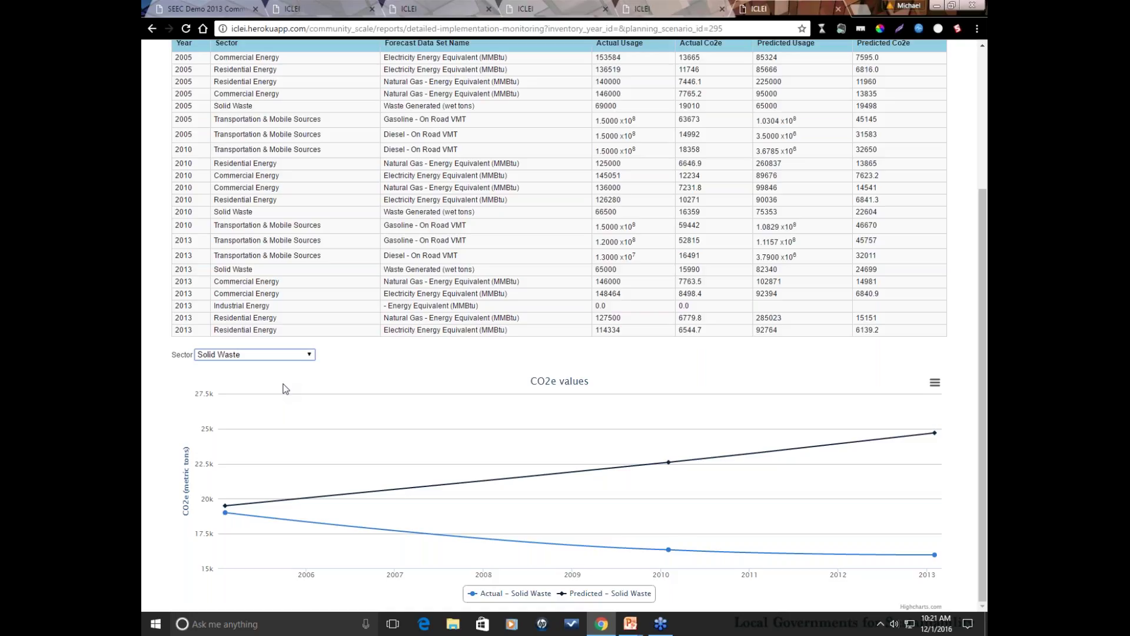
scroll(285, 389, "up", 1)
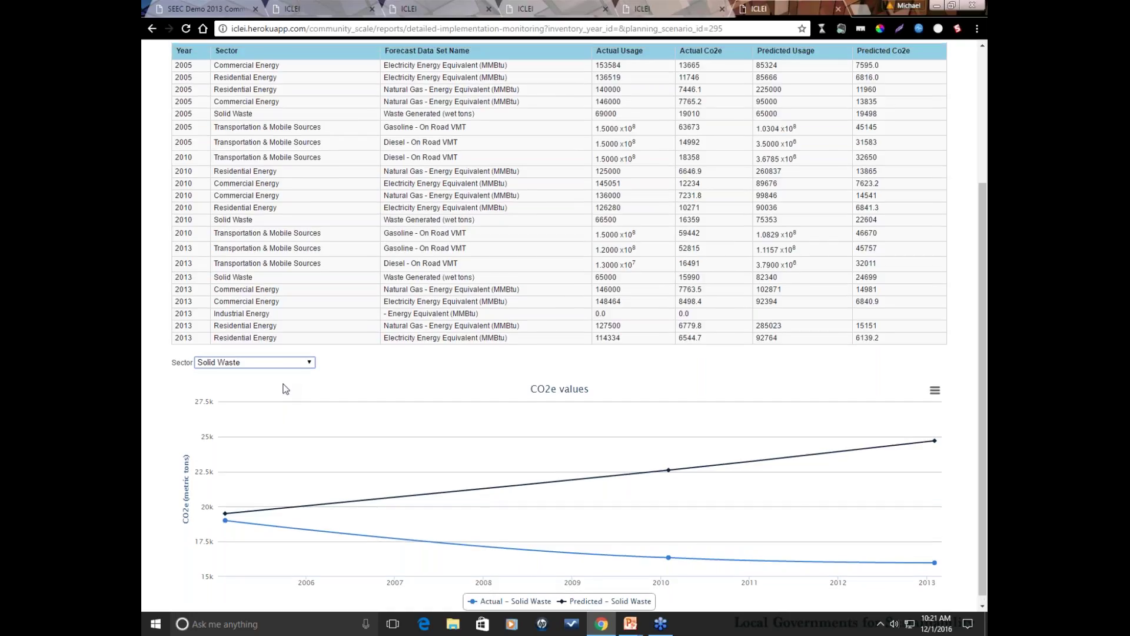
Switch from the Projected to Actual Details report to the presentation and advance to the Future Work slide.
scroll(285, 389, "up", 3)
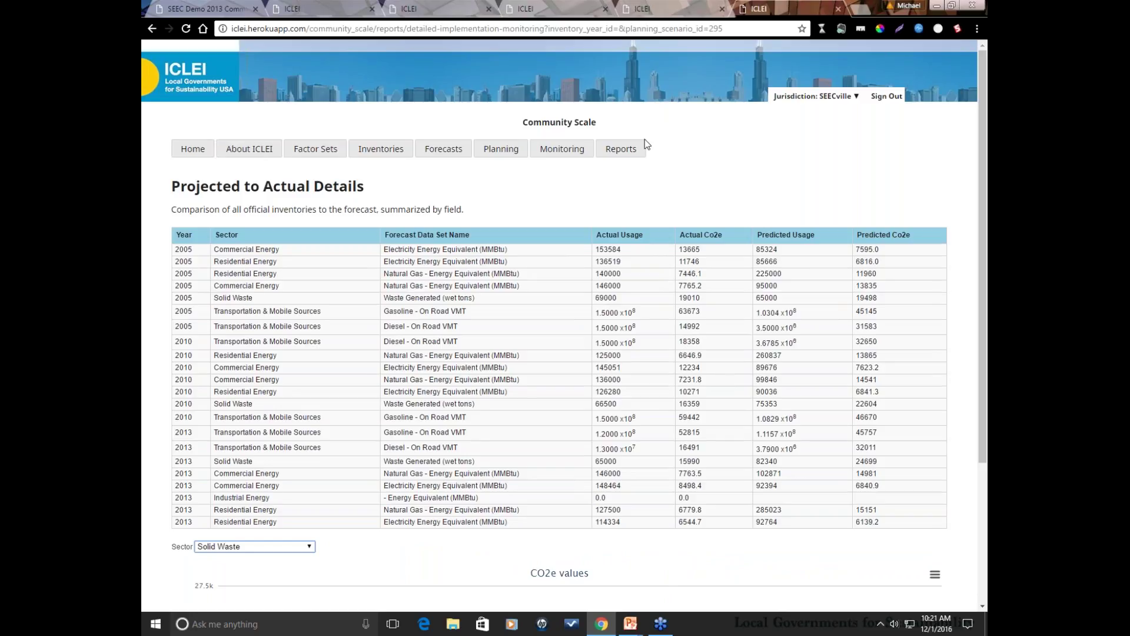
key("alt+Tab")
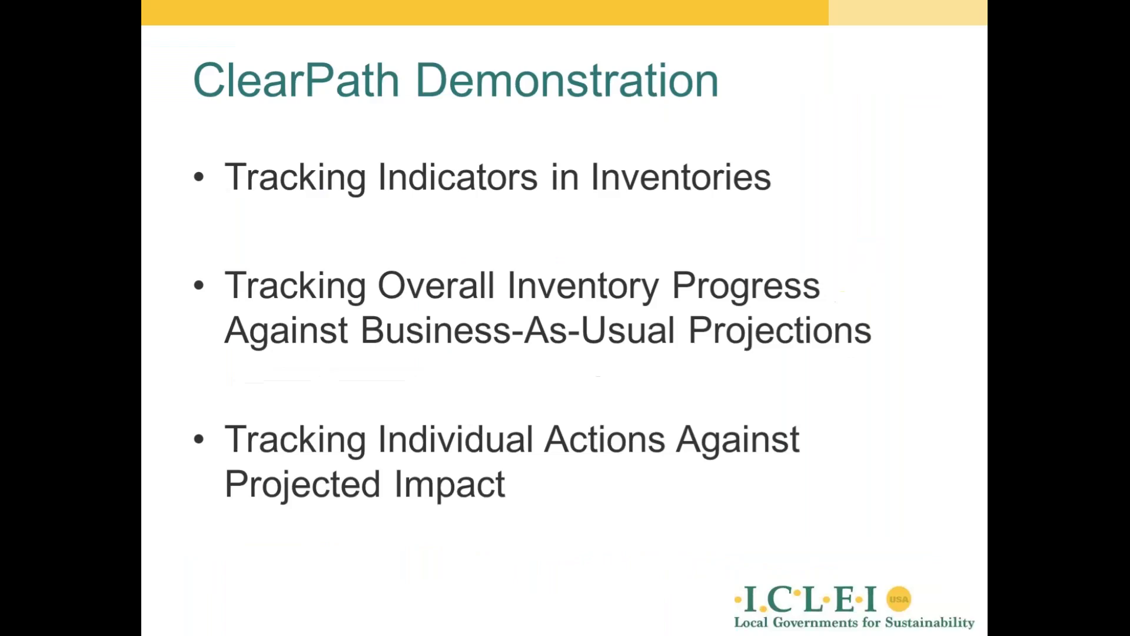
key("Right")
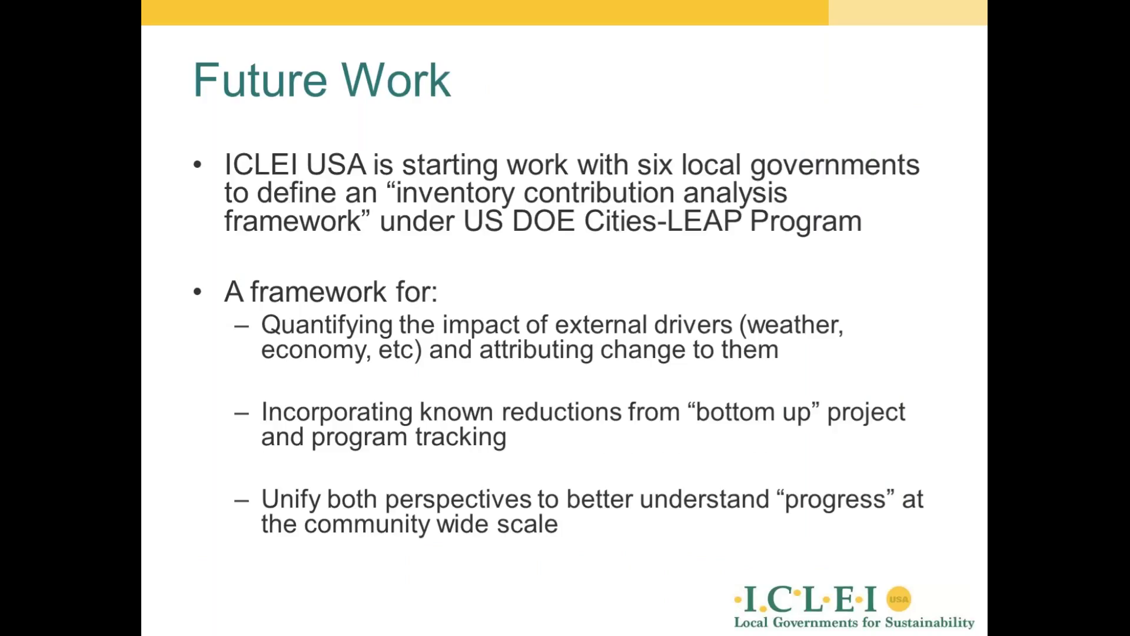
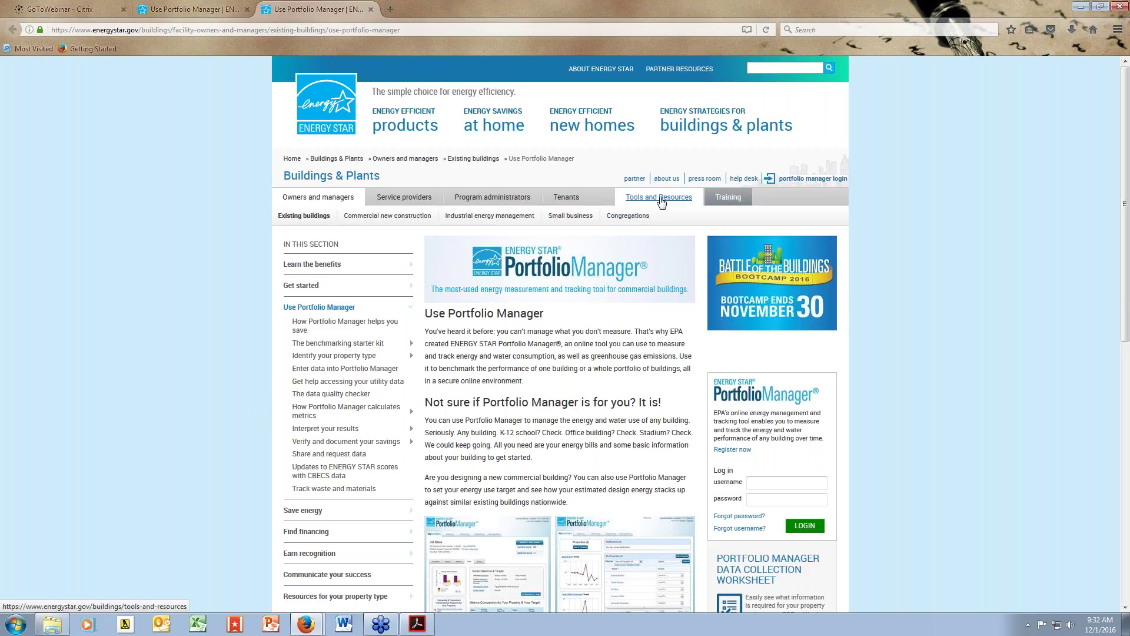
Try to log in to Portfolio Manager from the ENERGY STAR website by entering the account username and password.
mouse_move(727, 202)
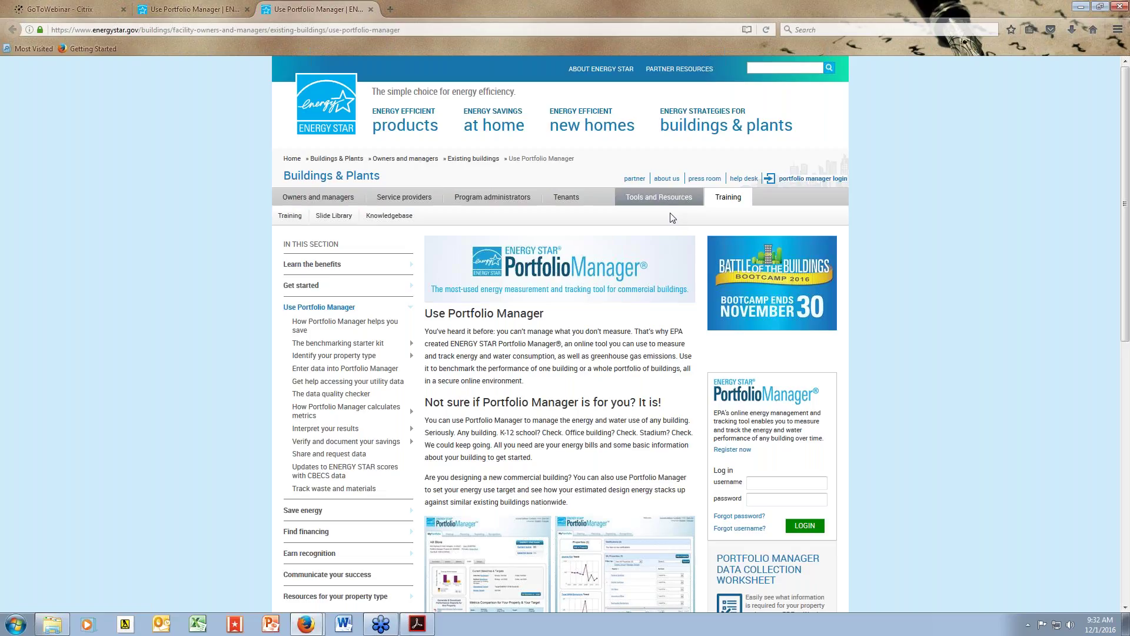
left_click(822, 484)
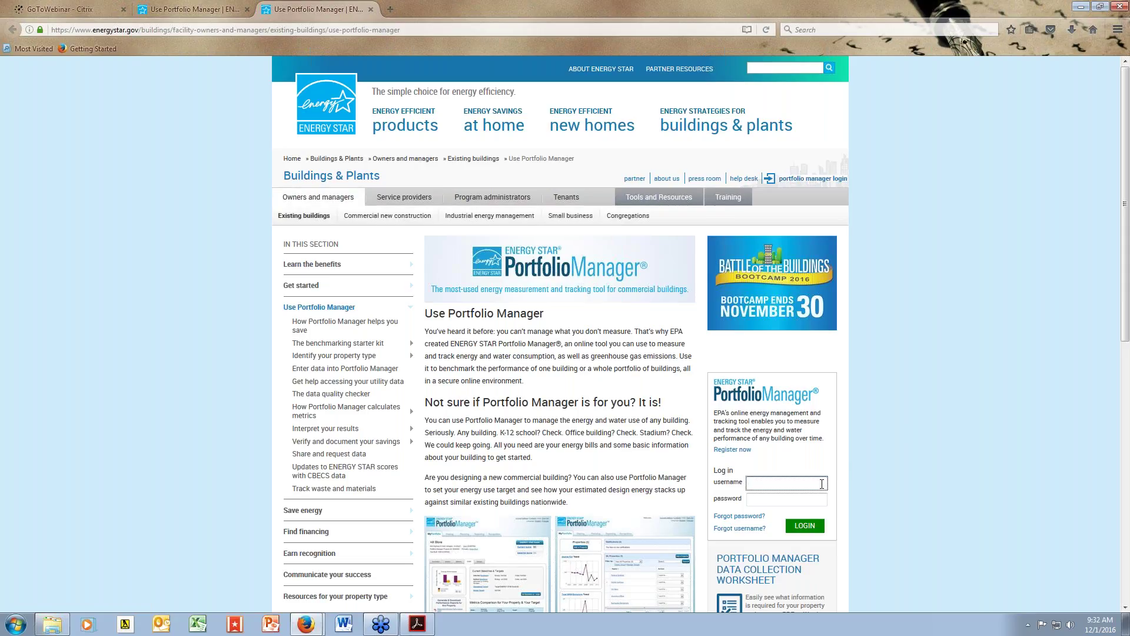
type("City-of-Milwaukee")
key("Tab")
type("p")
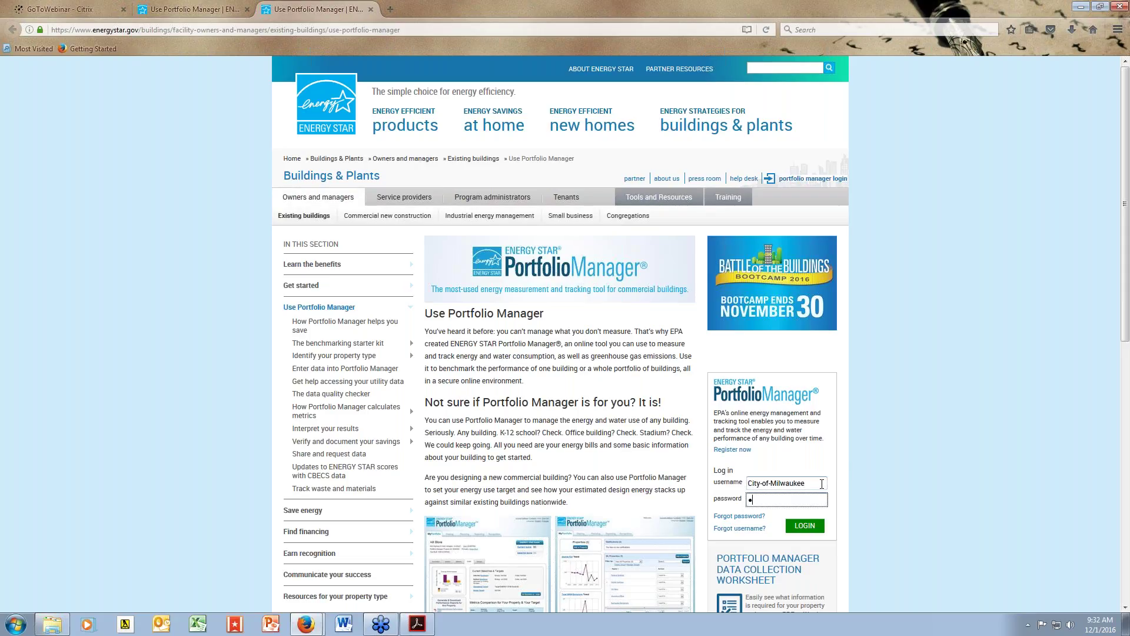
type("**************")
key("Return")
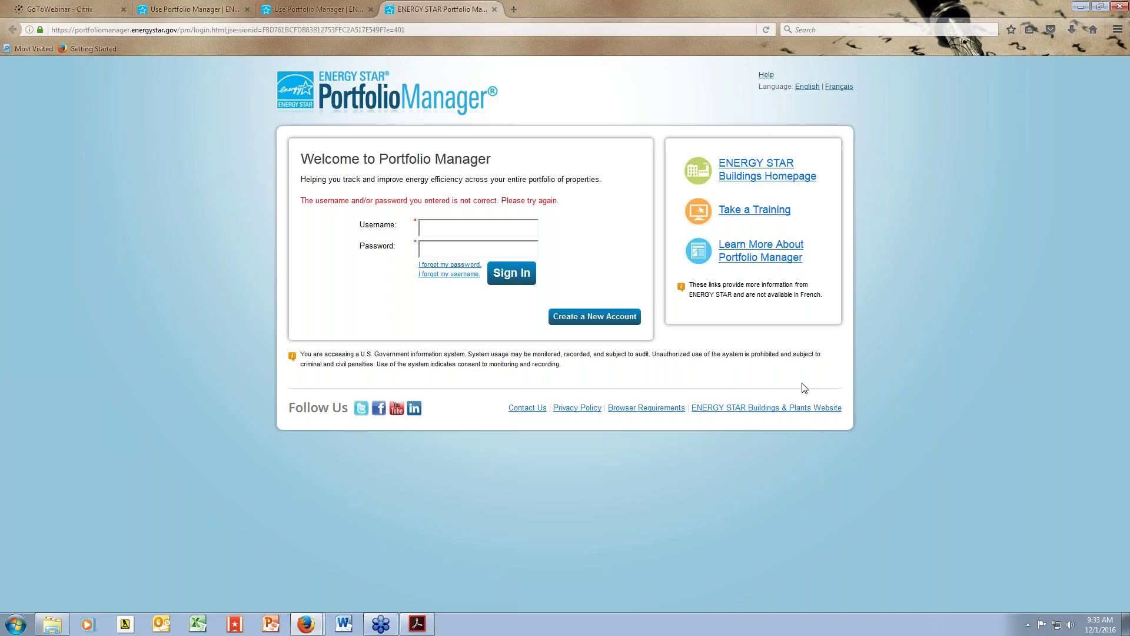
Sign in on the Portfolio Manager welcome page with the account username and password, and dismiss the offer to remember the login.
left_click(462, 230)
type("City")
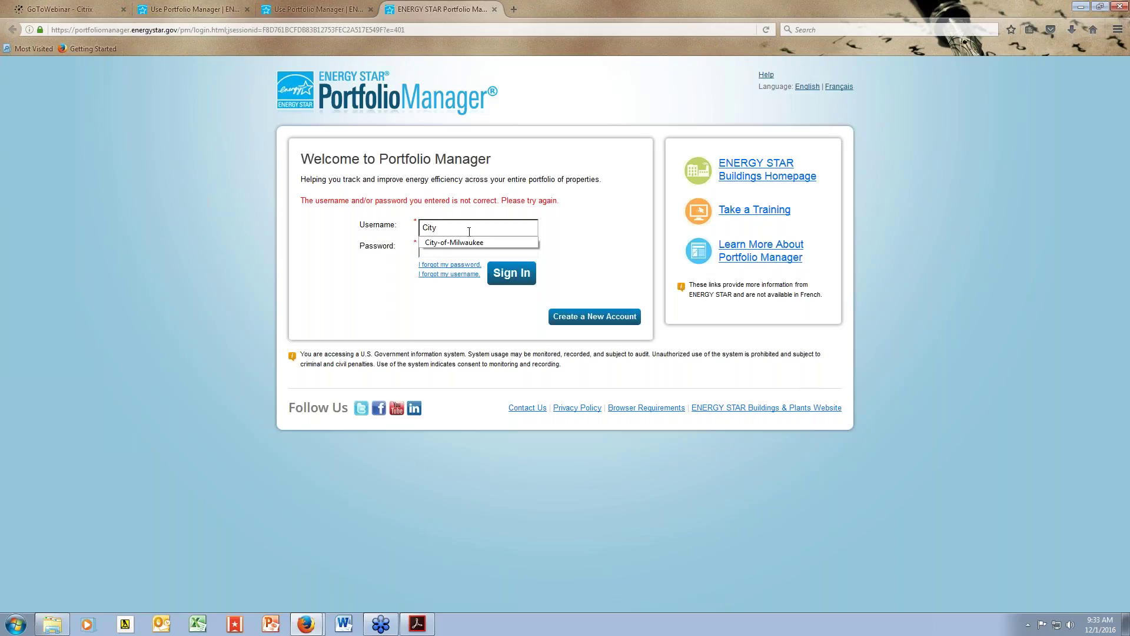
left_click(471, 242)
left_click(471, 248)
type("****")
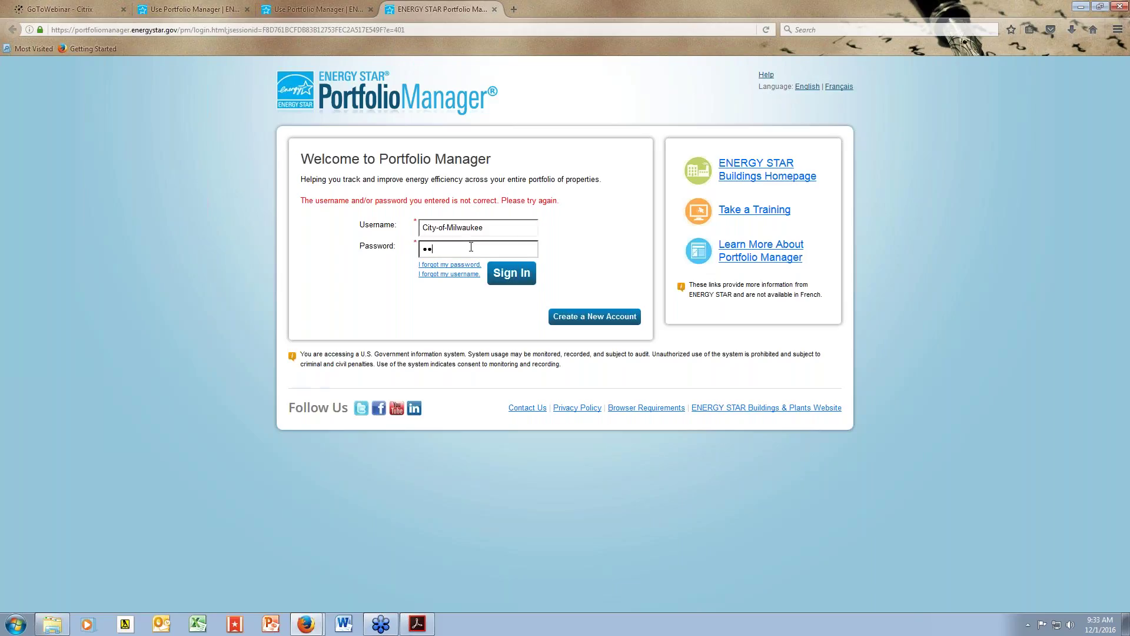
type("***********")
left_click(513, 273)
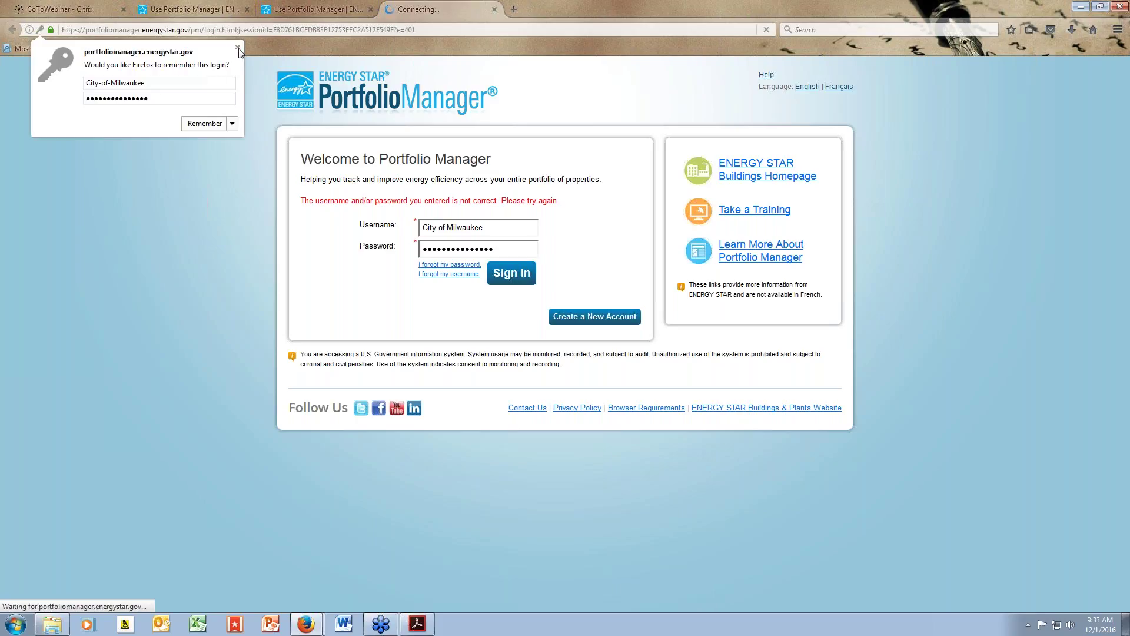
left_click(238, 47)
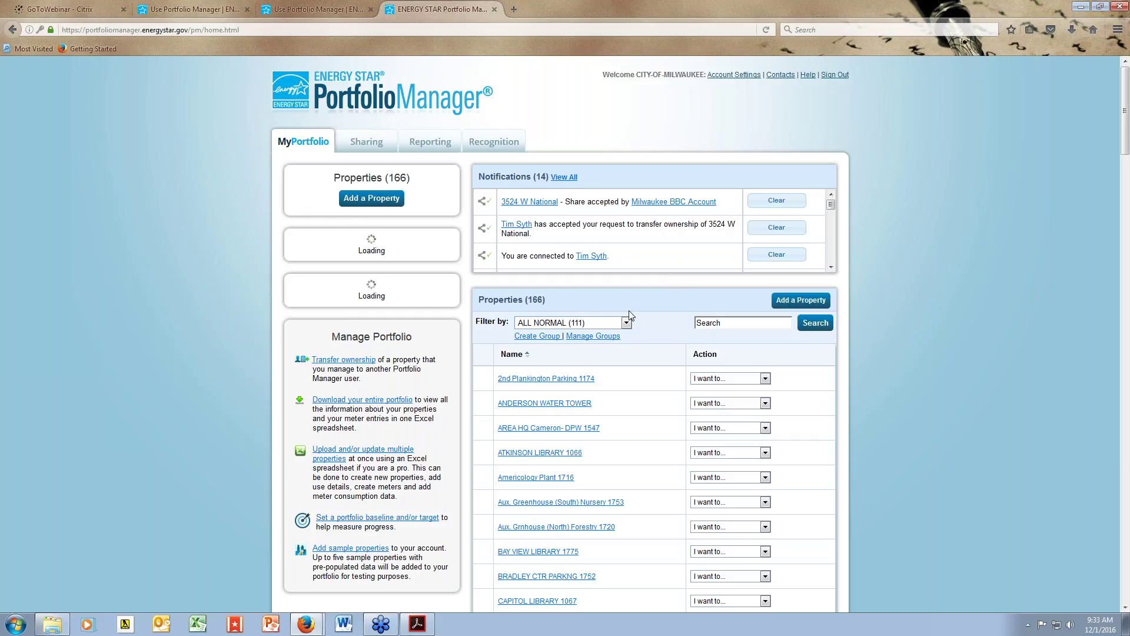
Examine the property group filter choices and the portfolio's Total GHG Emissions trend.
left_click(627, 321)
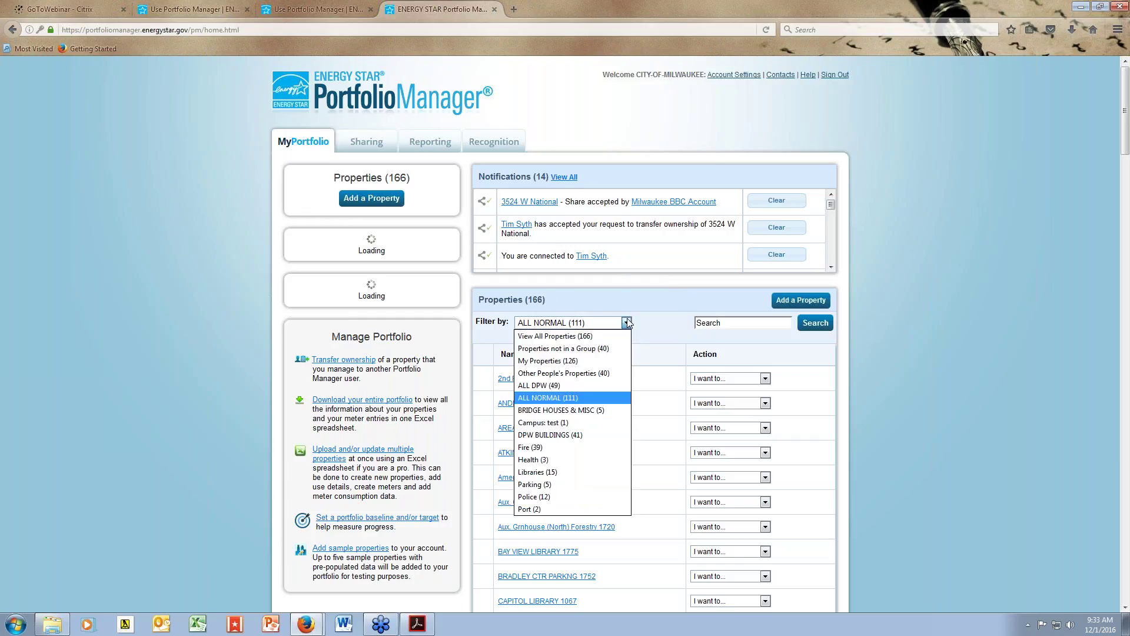
left_click(627, 320)
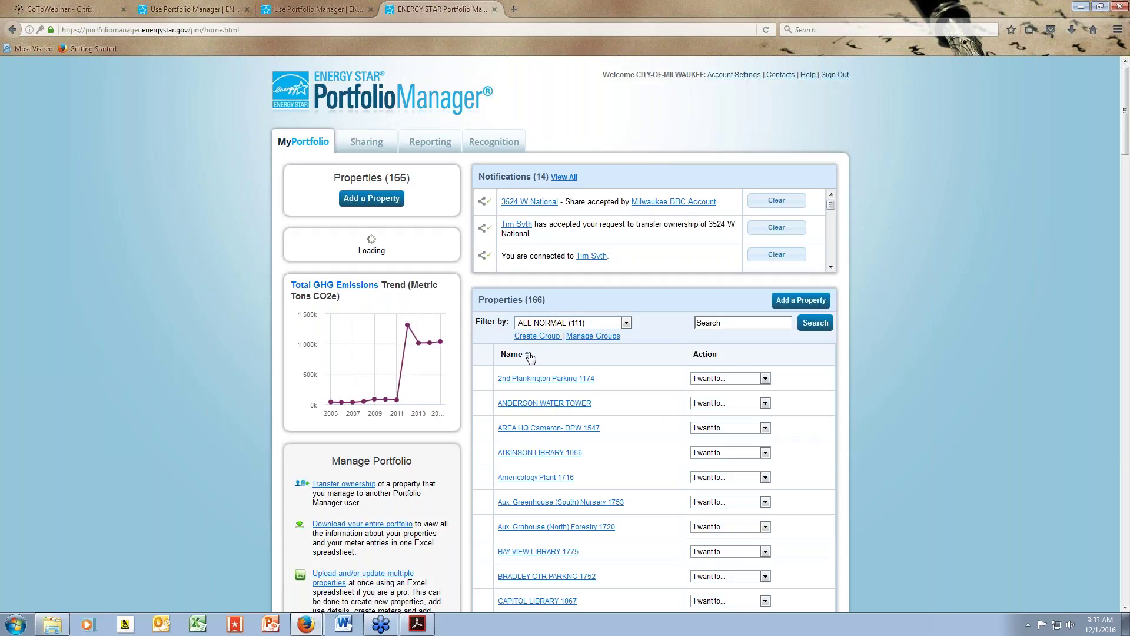
mouse_move(353, 287)
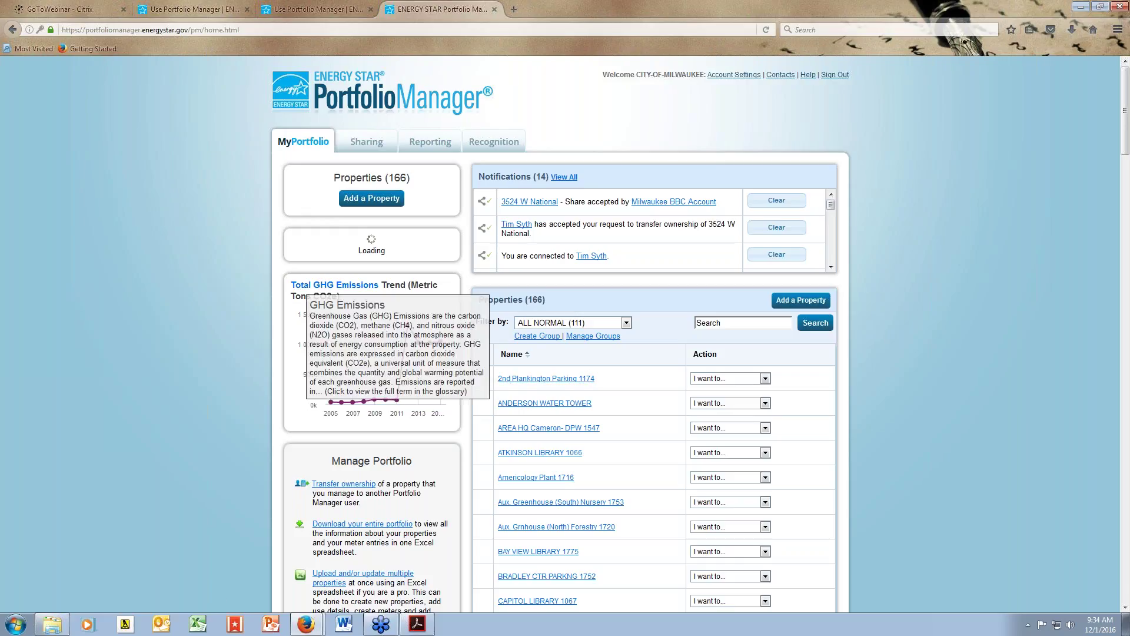
Open the DPW Field HQ - Office/Plant property and review its summary metrics, trend charts and property use details.
scroll(892, 384, "down", 10)
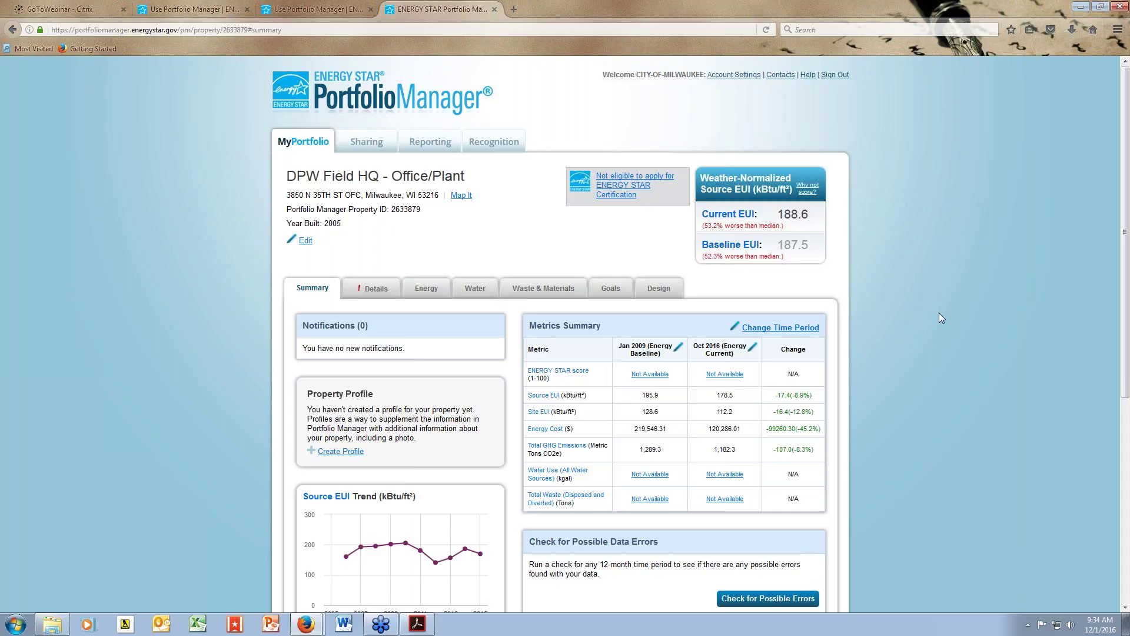
scroll(937, 316, "down", 2)
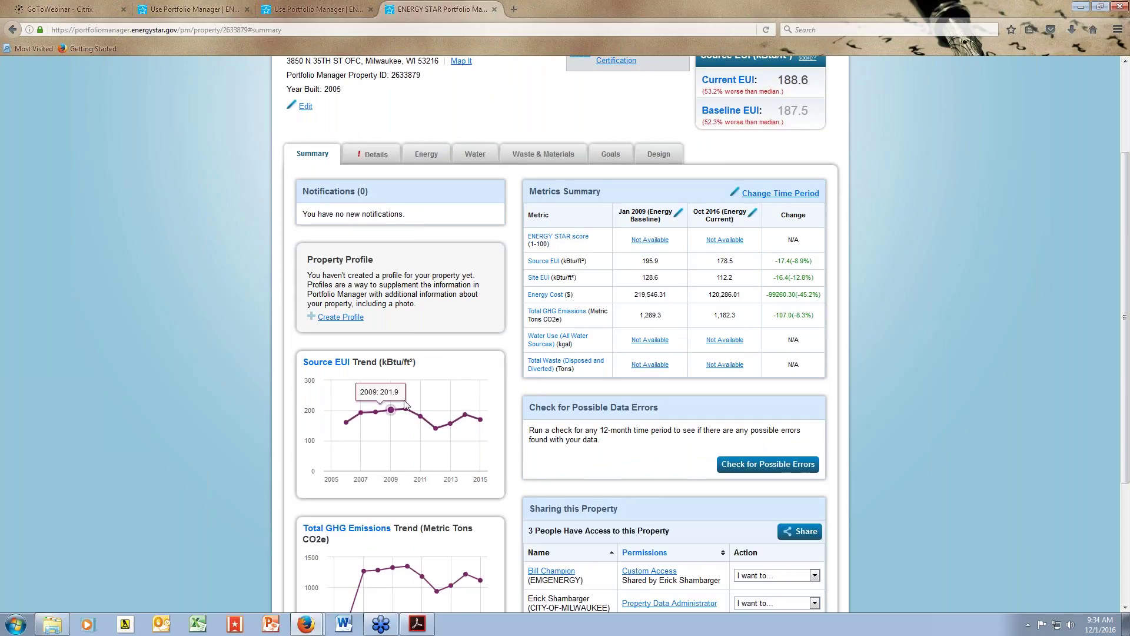
scroll(377, 455, "down", 1)
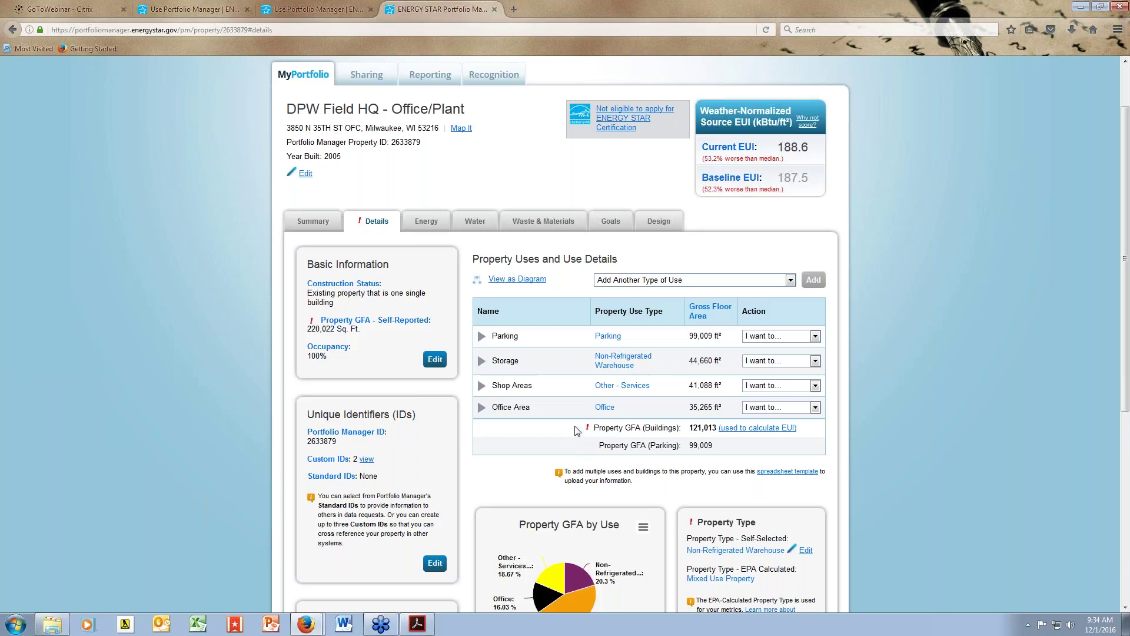
View the property's energy use by calendar month and the meters used to compute its metrics.
left_click(428, 222)
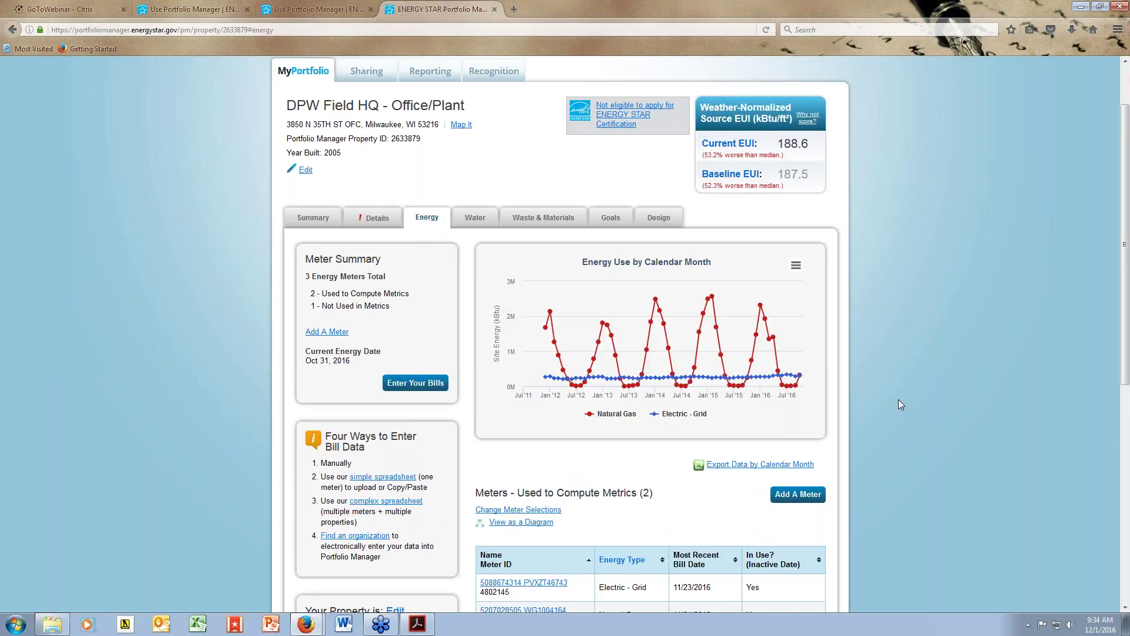
scroll(825, 425, "down", 2)
scroll(826, 424, "down", 1)
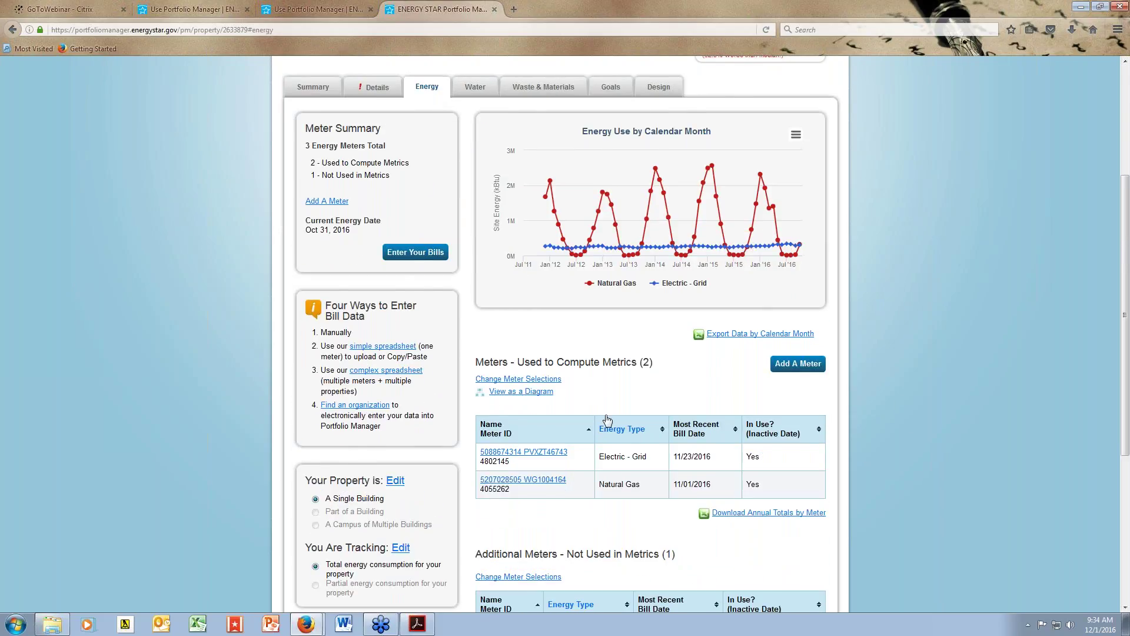
Open the Electric - Grid meter's bills and review its 2016 monthly usage and cost entries.
left_click(559, 451)
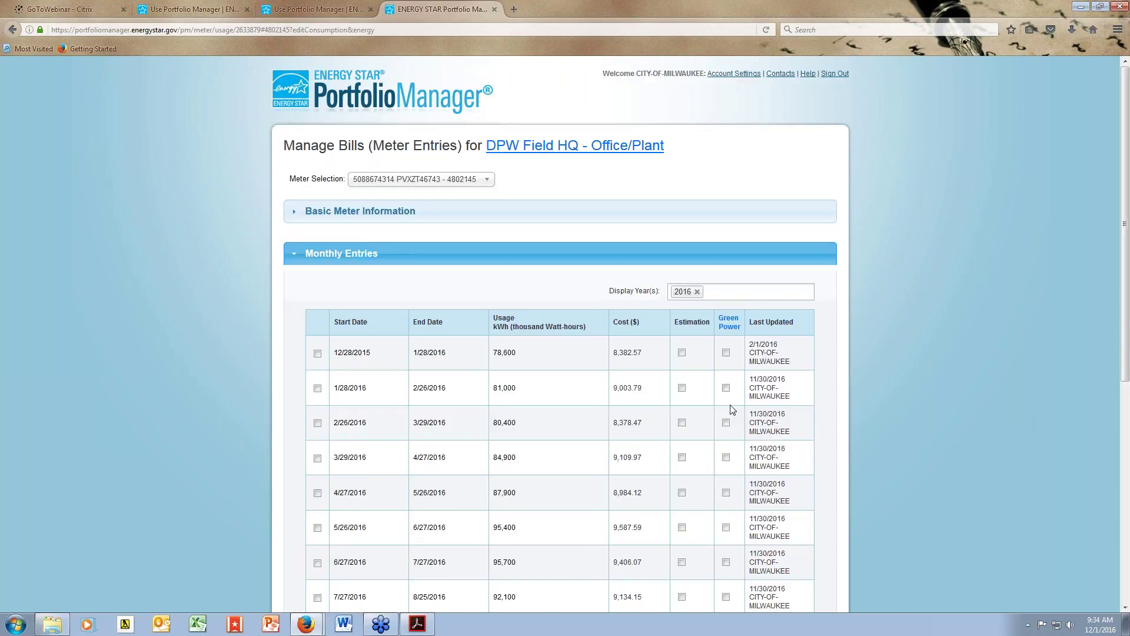
scroll(392, 574, "down", 3)
scroll(353, 519, "down", 1)
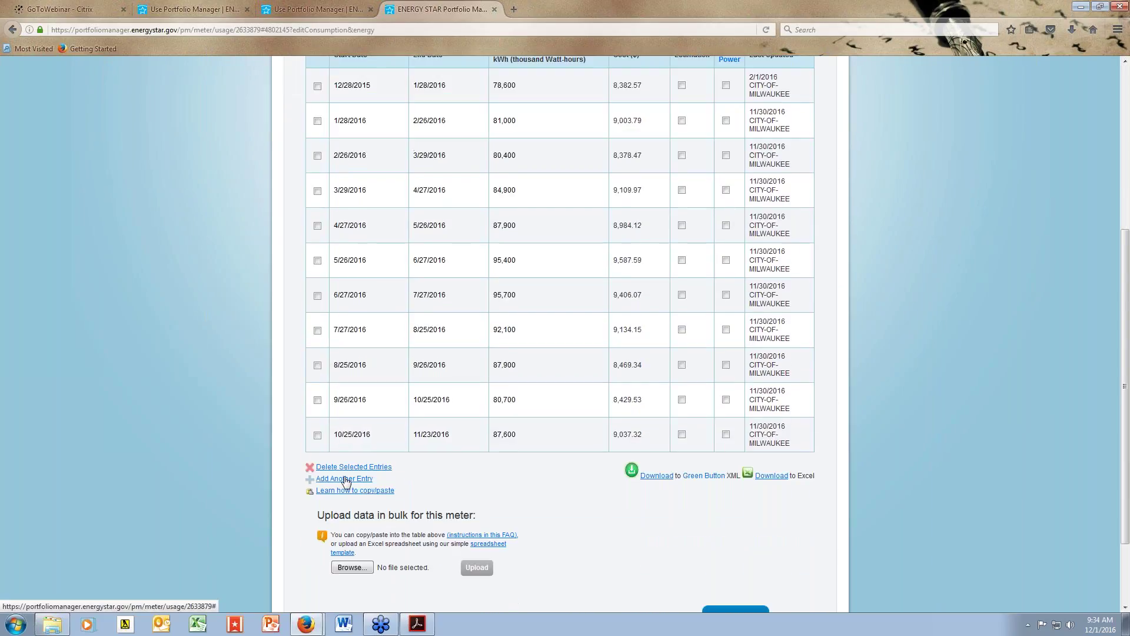
Add a monthly entry row for 11/23/2016 to 12/23/2016 to the electric meter, and leave the meter entries without saving.
left_click(345, 479)
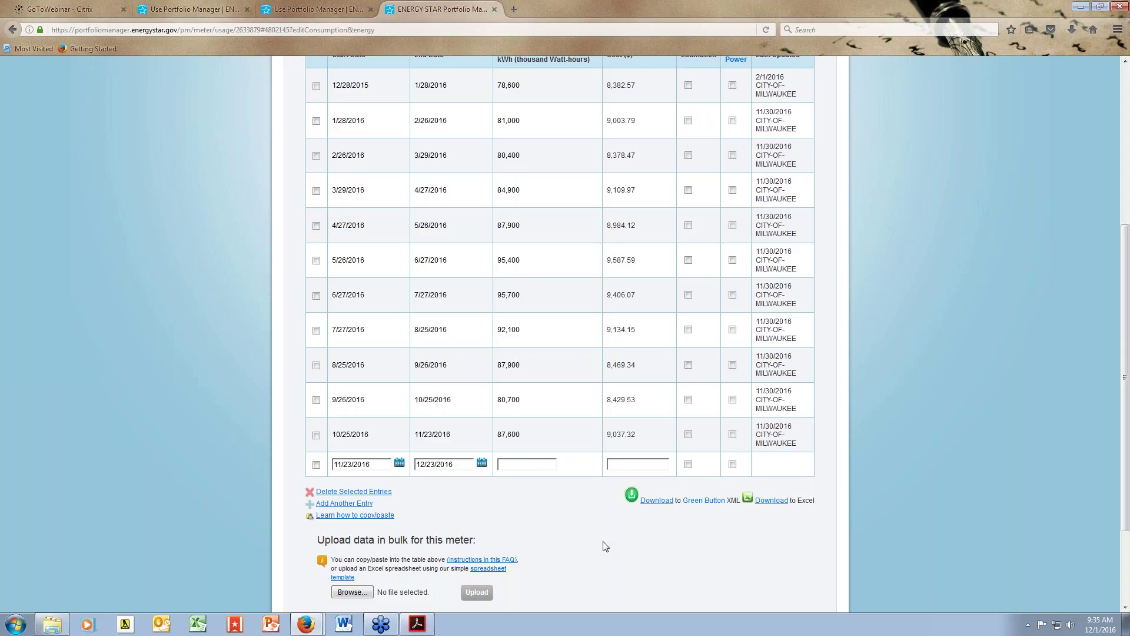
scroll(605, 546, "down", 2)
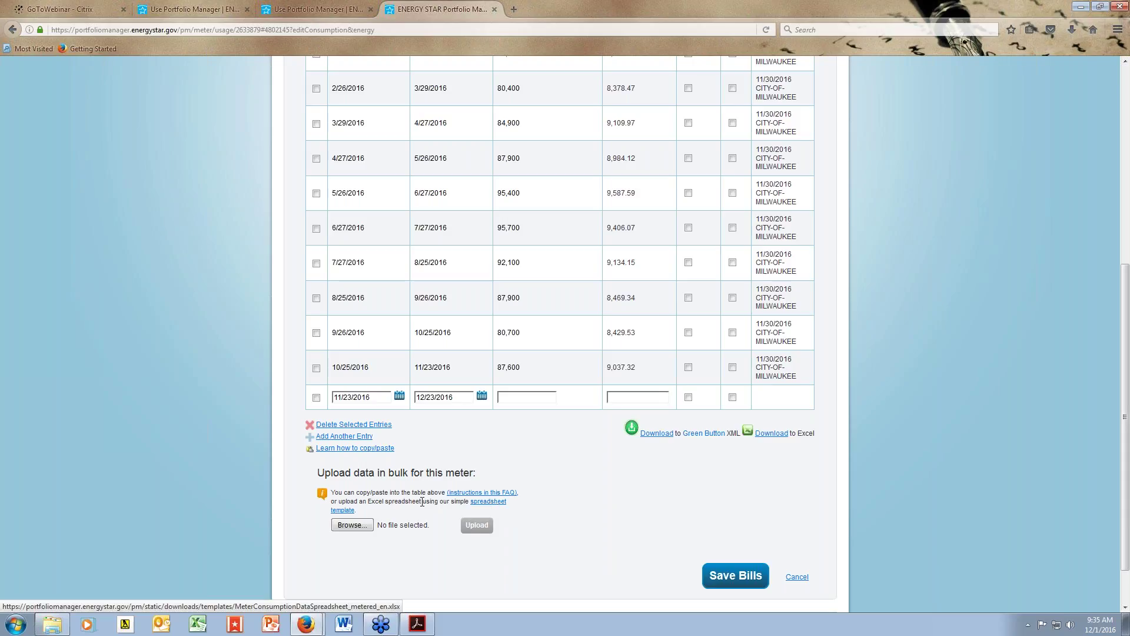
left_click(803, 580)
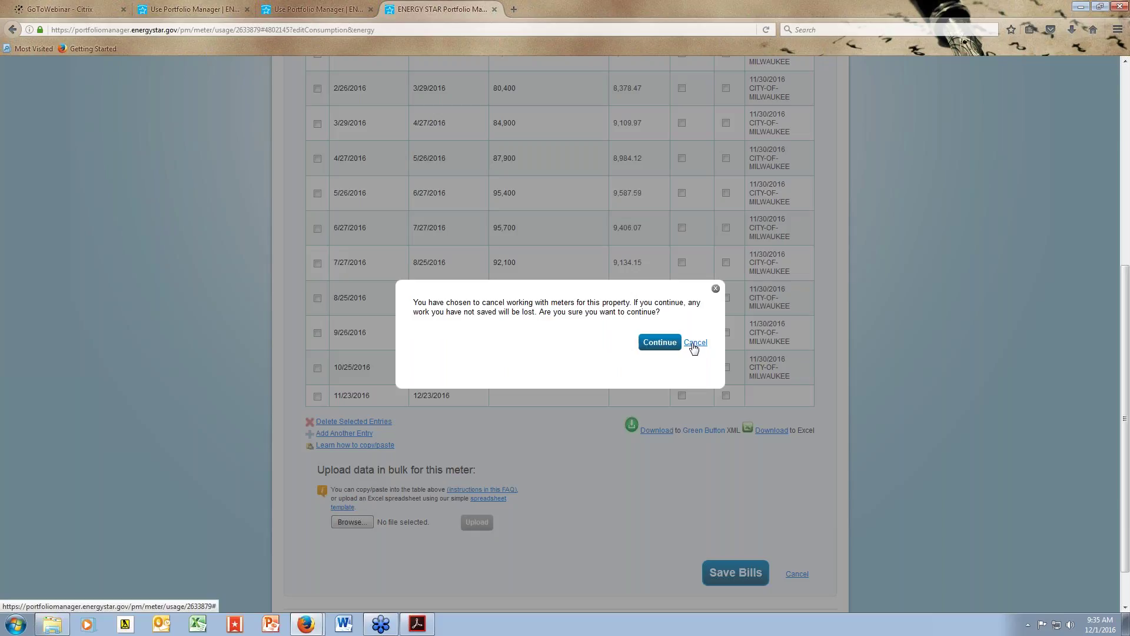
left_click(695, 345)
left_click(797, 574)
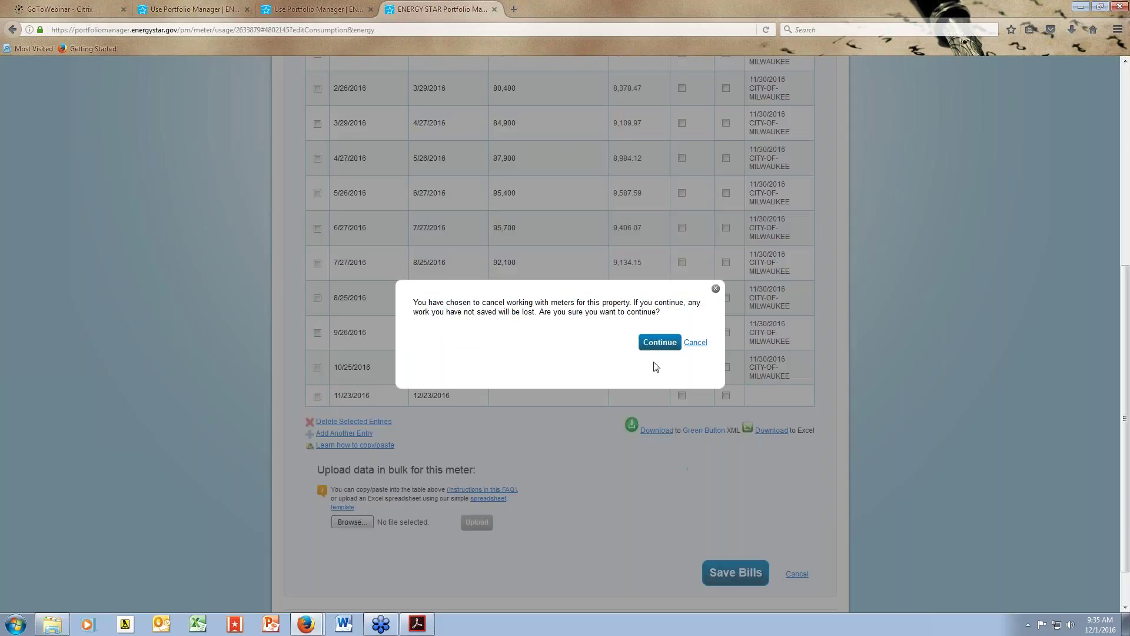
left_click(659, 344)
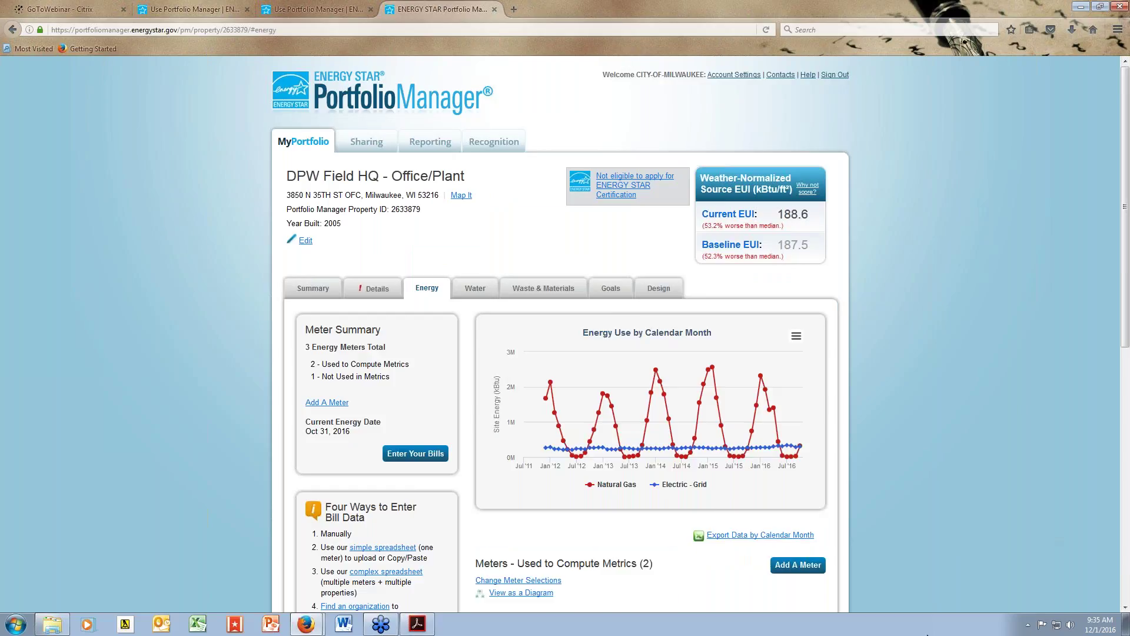
View the property's goals, comparing its metrics with the target and median property, and check the current baselines and targets.
left_click(617, 291)
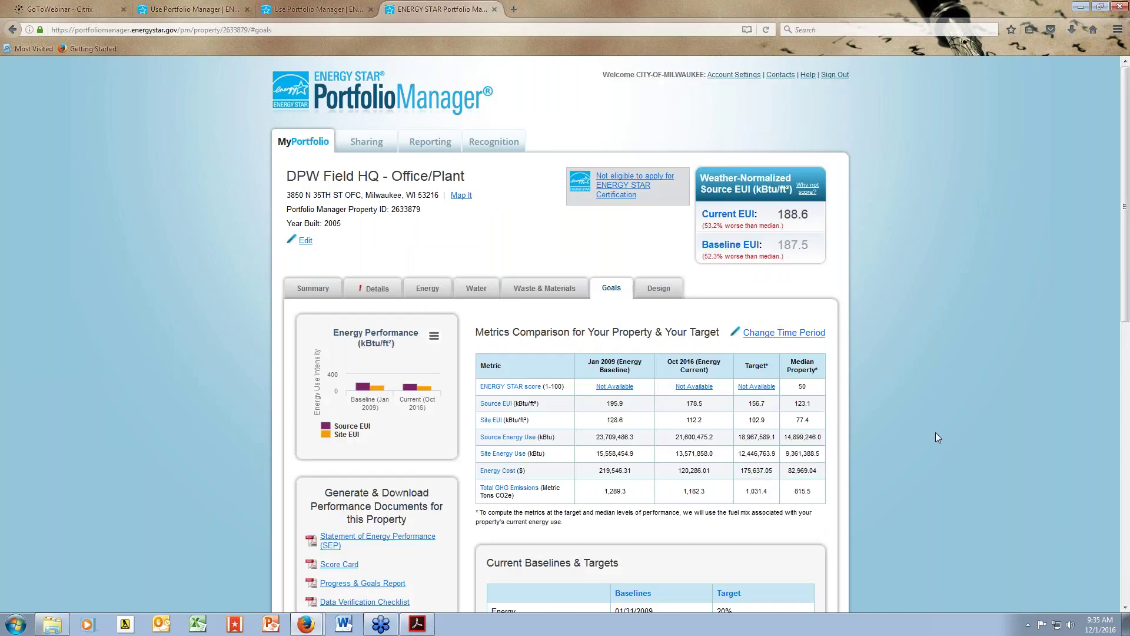
scroll(936, 437, "down", 3)
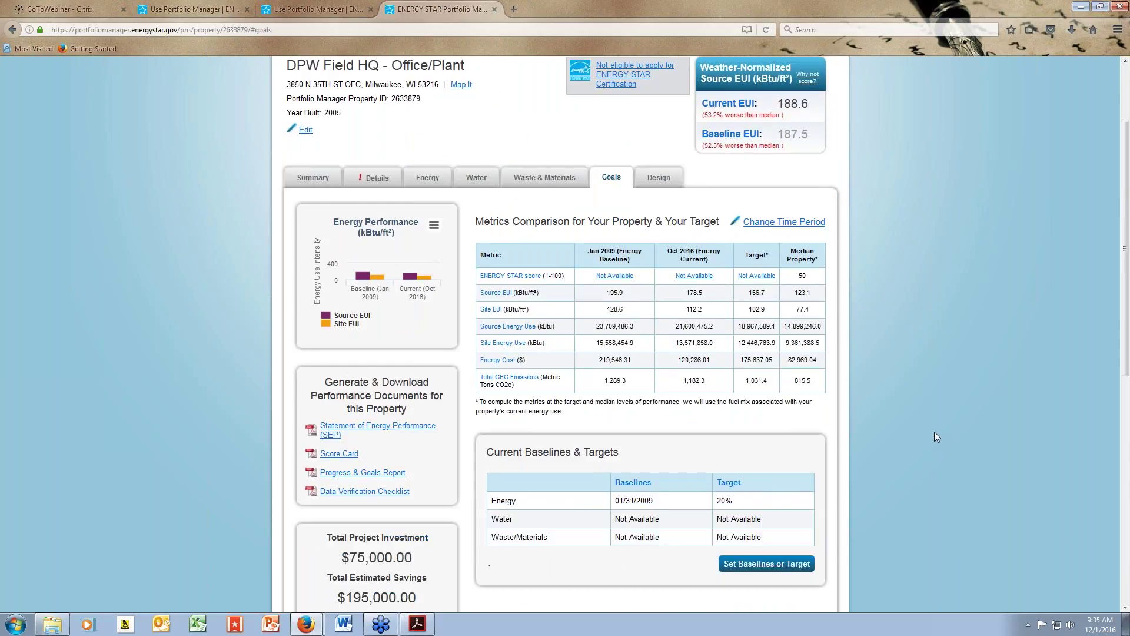